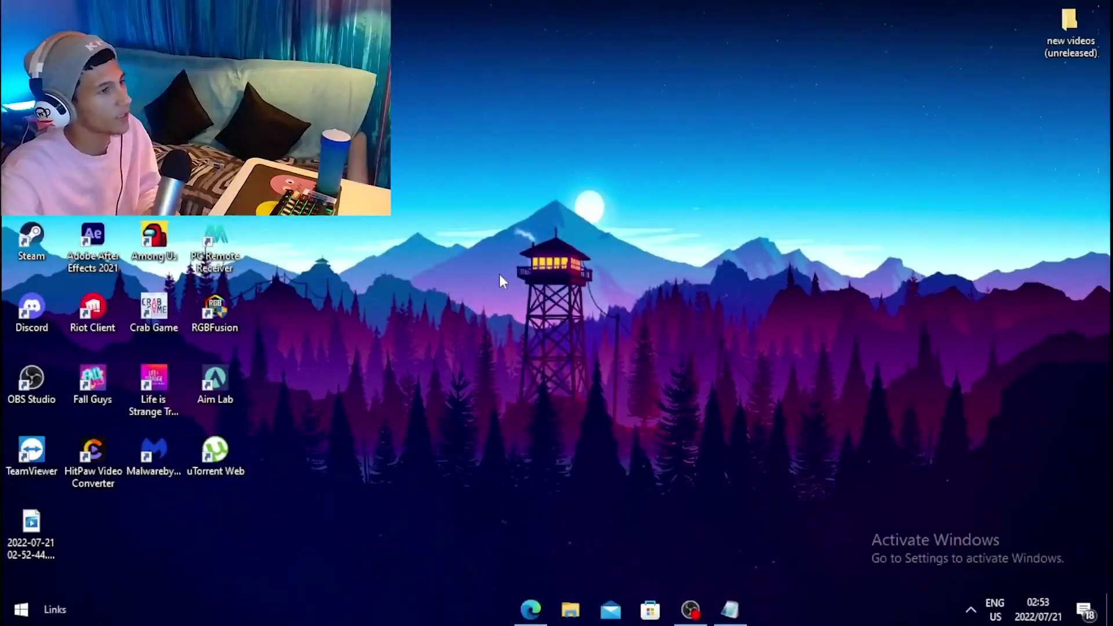
- Toggle Game Mode off and back on in Settings, then close the page
left_click(18, 617)
type("game")
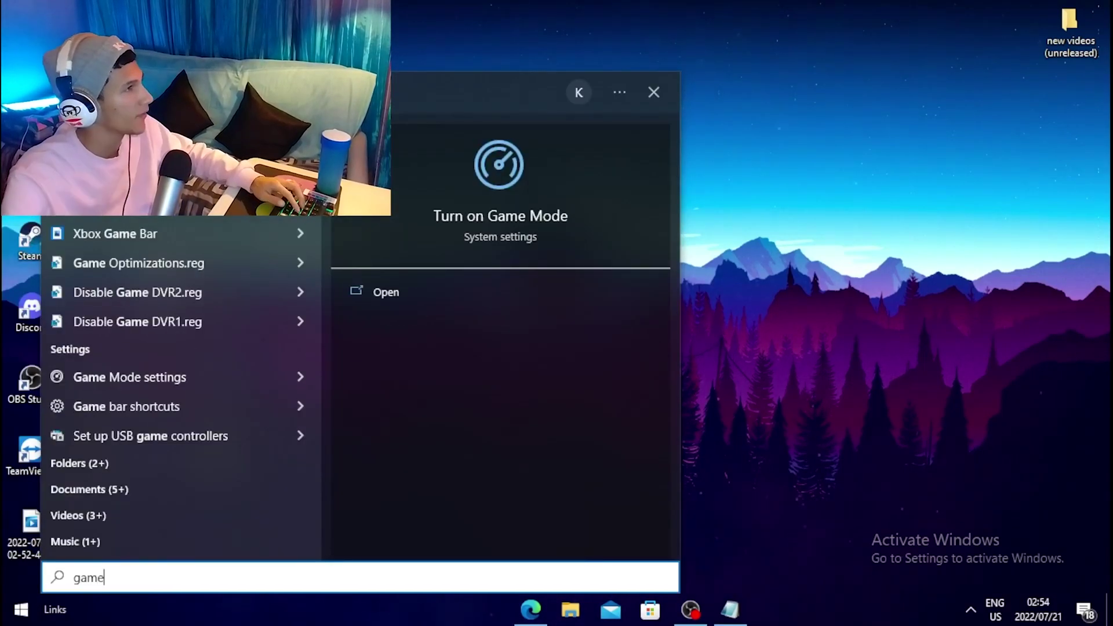
key("Return")
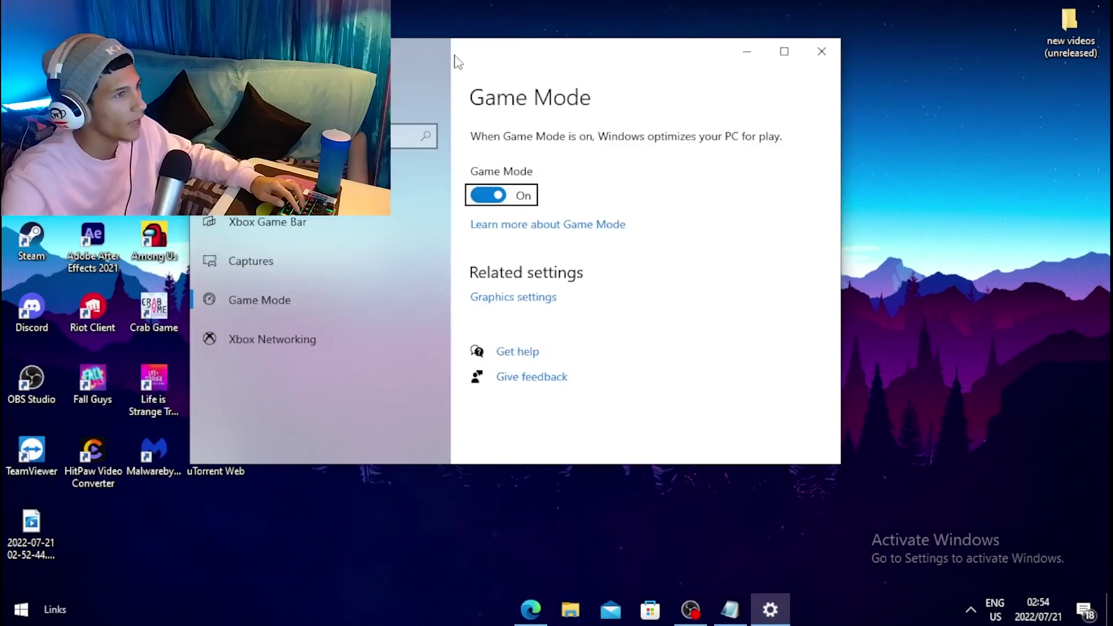
left_click(490, 197)
left_click(502, 199)
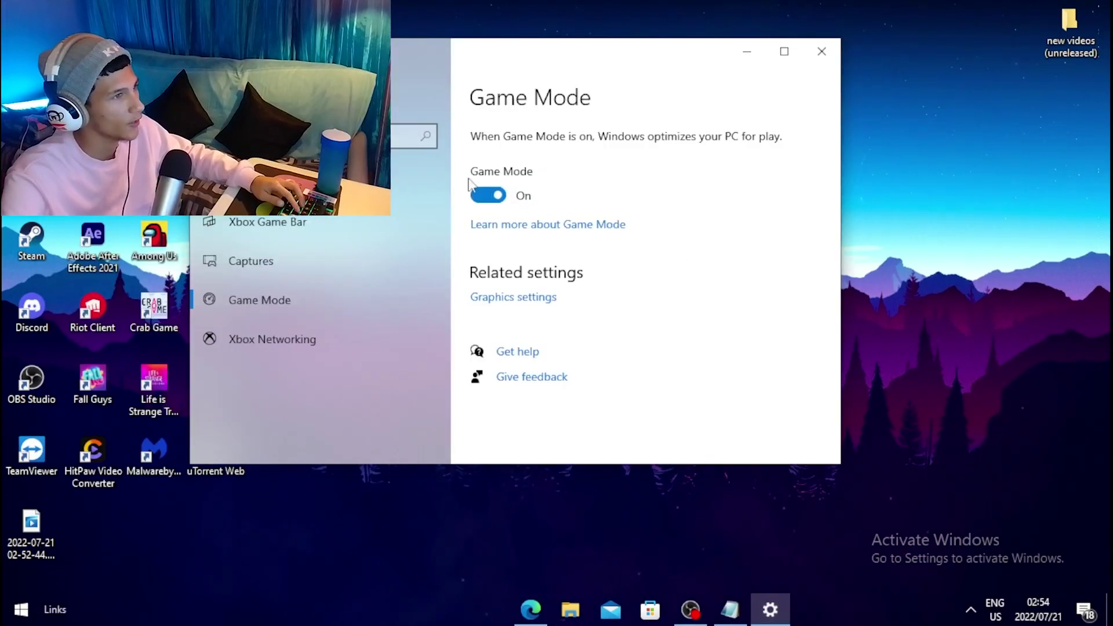
key("alt+F4")
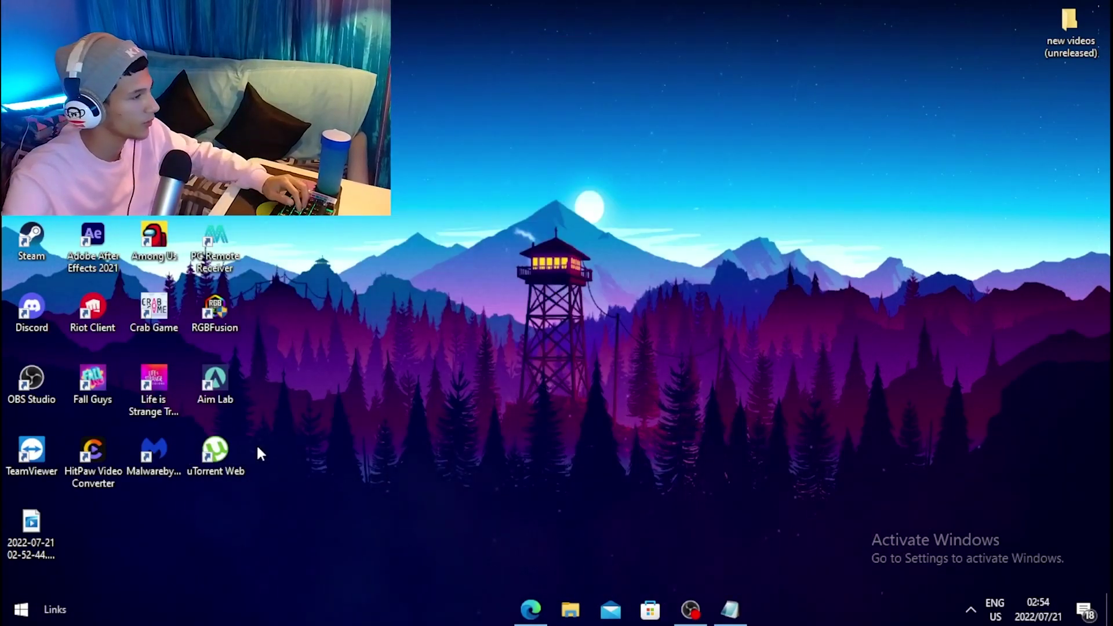
- Review Task Manager's startup apps, checking EpicGamesLauncher's options without changing anything
left_click(26, 601)
key("super+s")
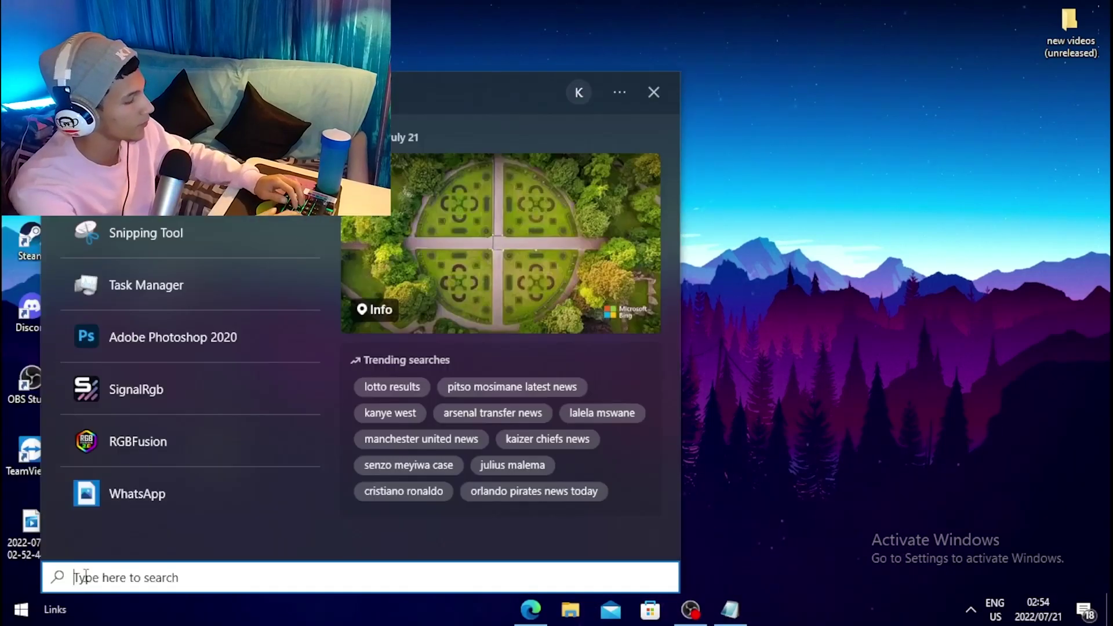
type("task")
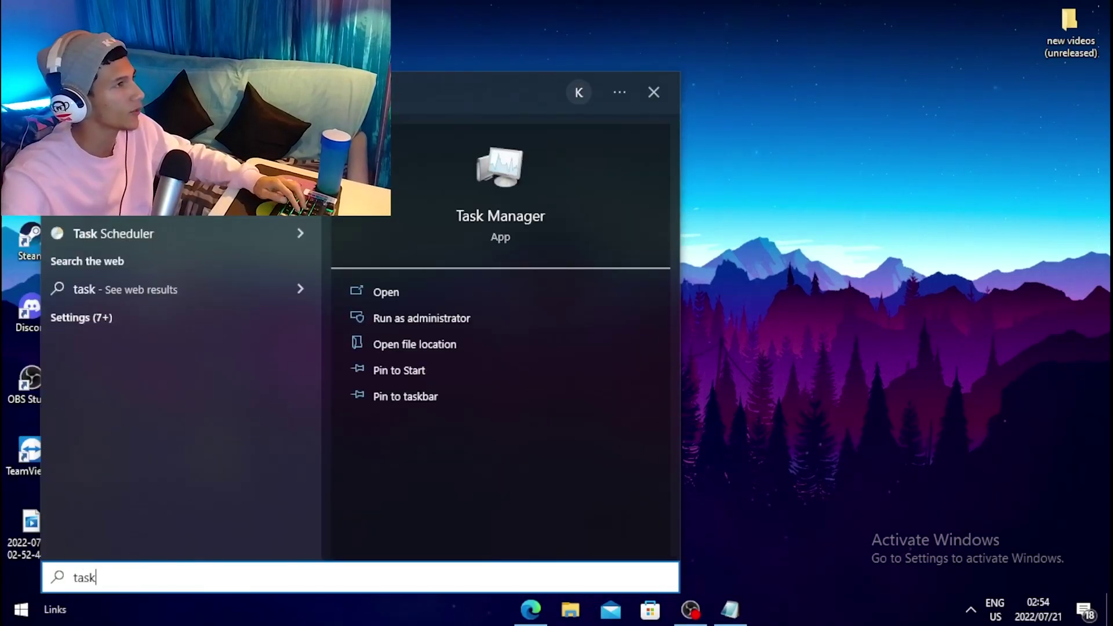
key("Return")
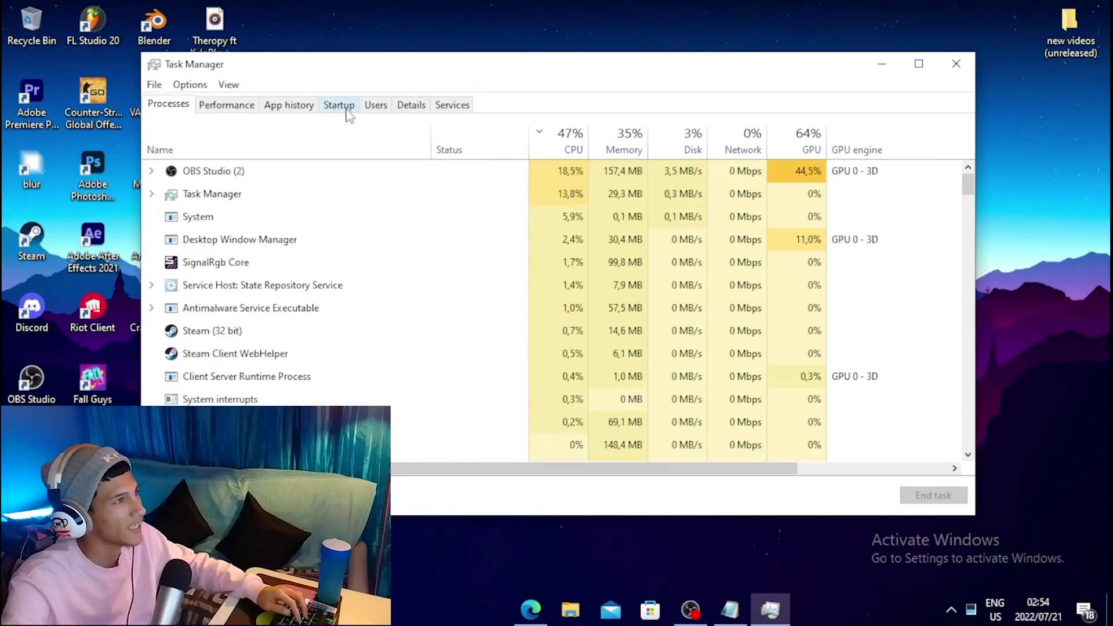
left_click(340, 105)
scroll(244, 360, "down", 2)
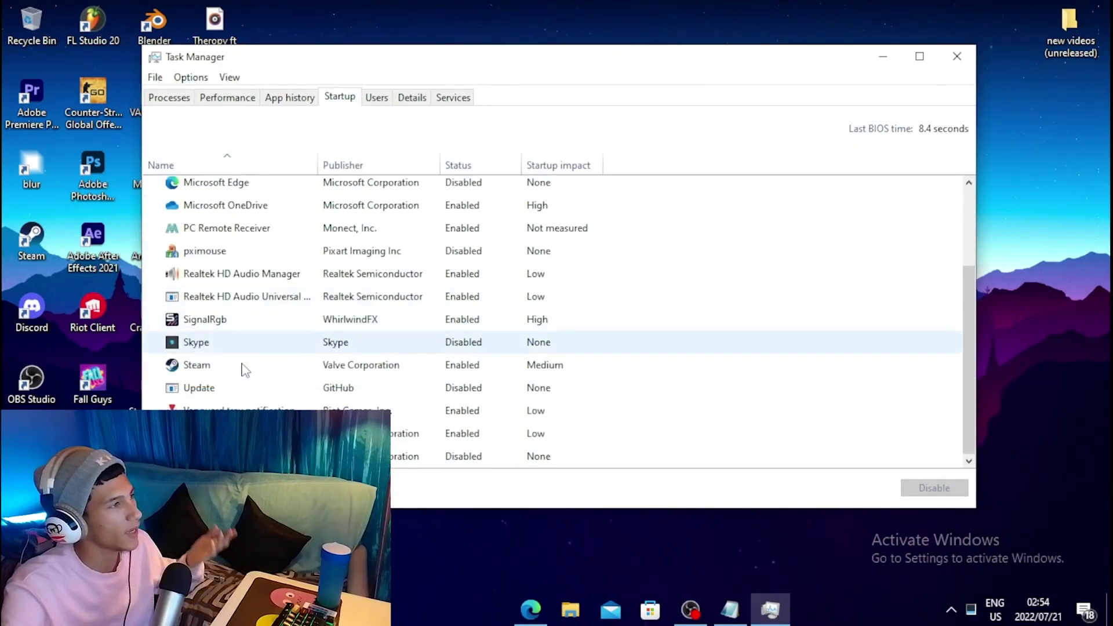
scroll(286, 385, "up", 1)
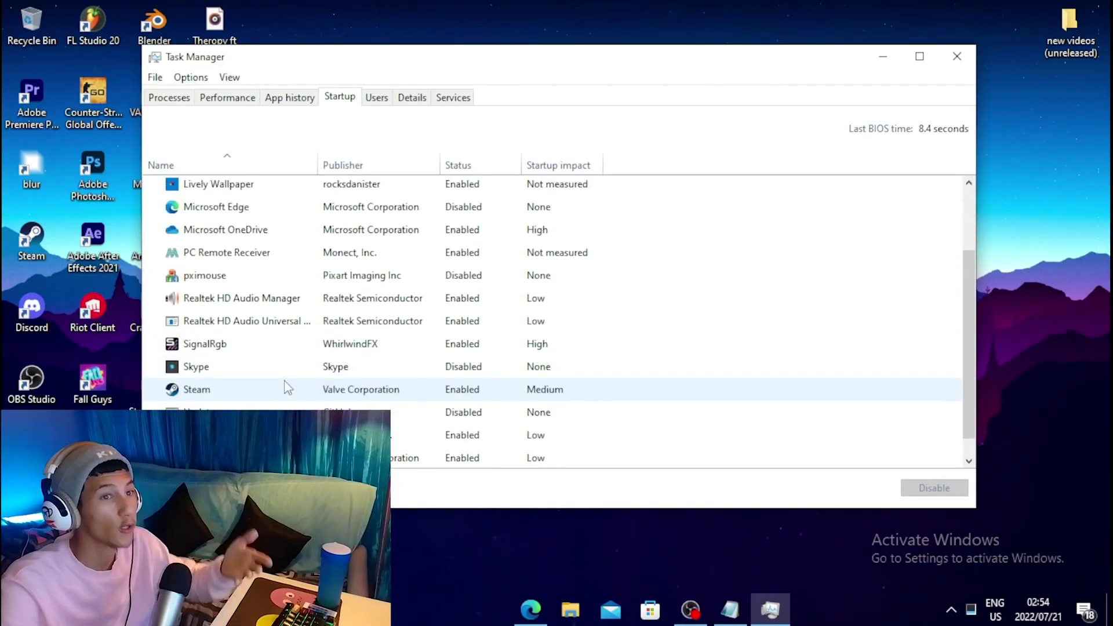
scroll(225, 264, "up", 2)
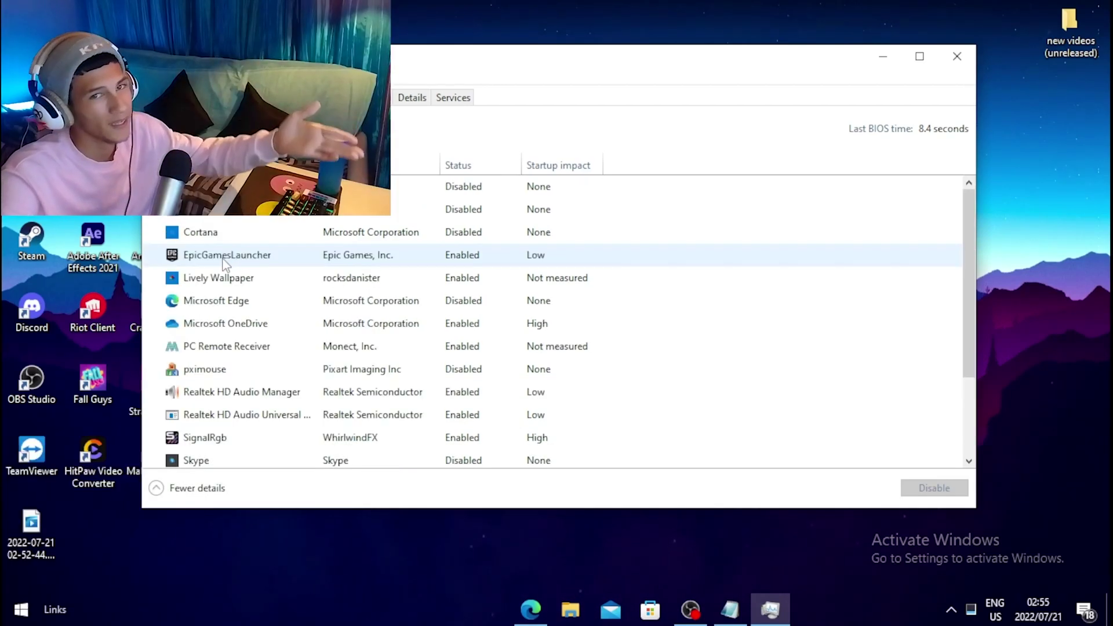
left_click(225, 258)
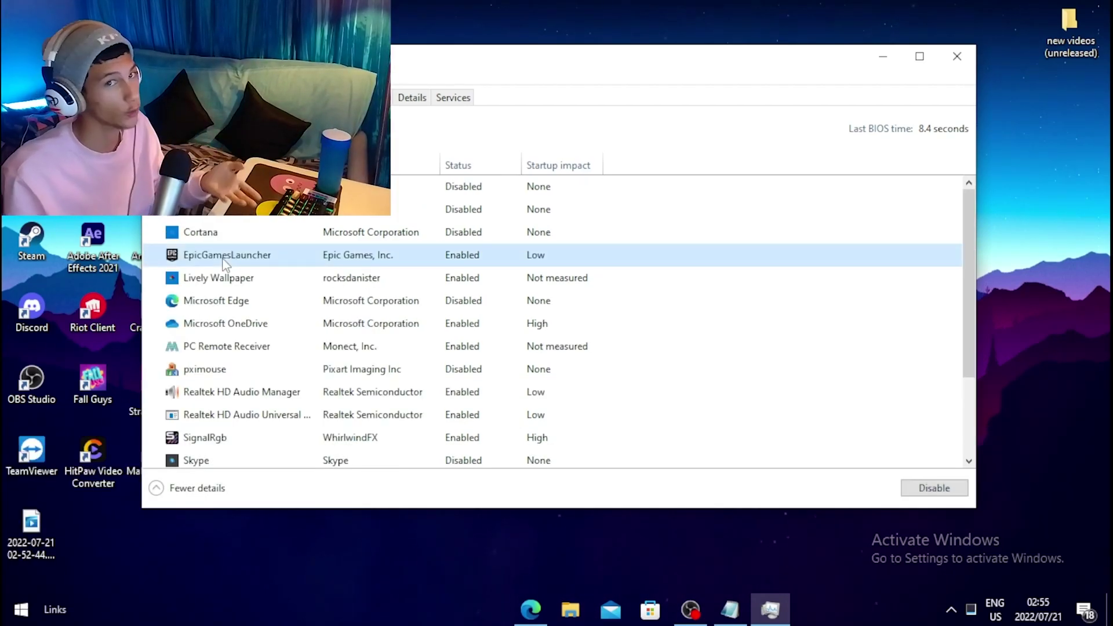
right_click(253, 259)
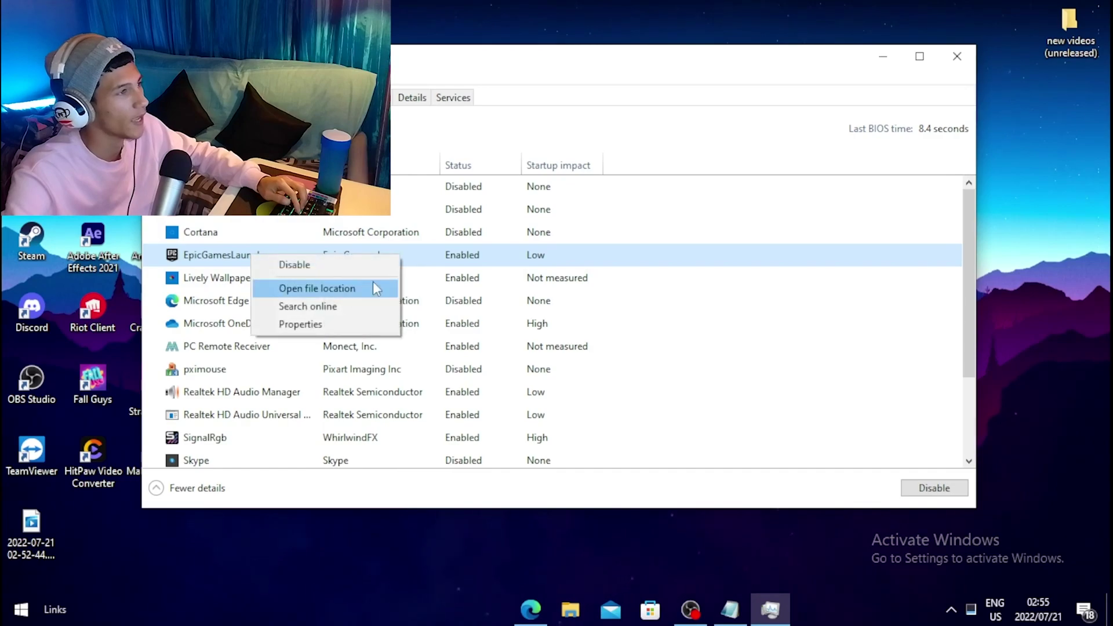
key("Escape")
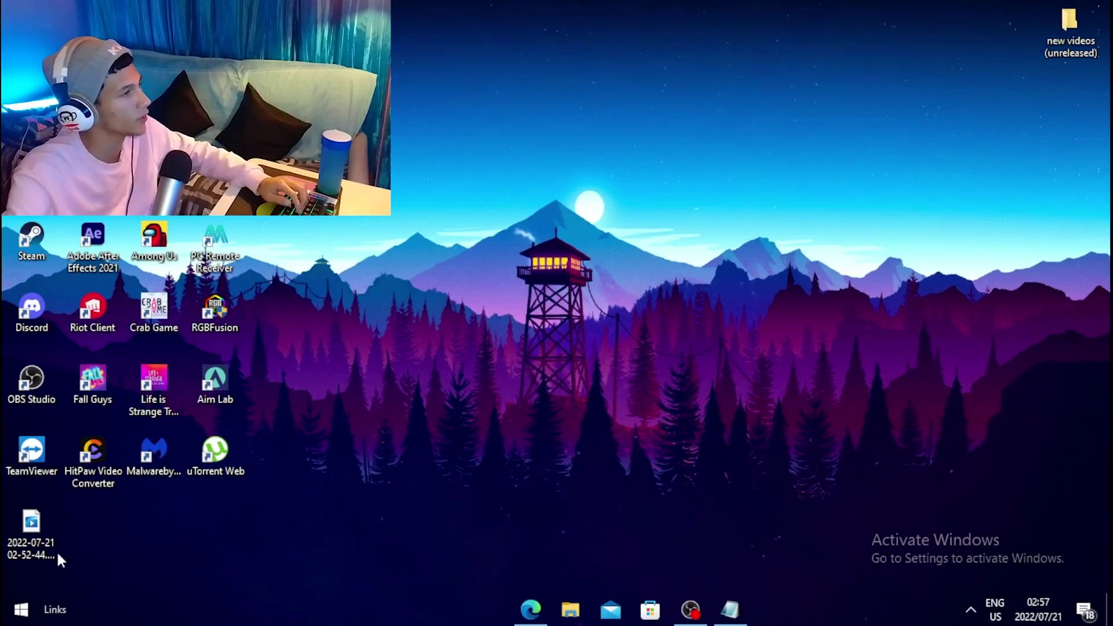
- Open the %localappdata%\VALORANT folder through the Run dialog
left_click(20, 612)
type("run")
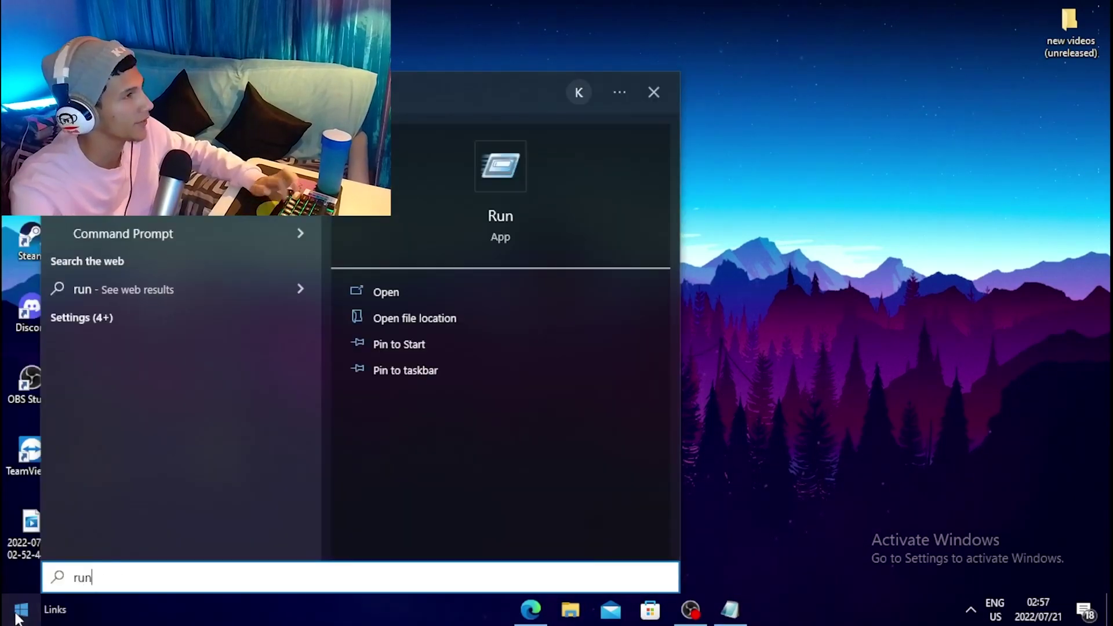
key("Return")
left_click_drag(162, 425, 535, 141)
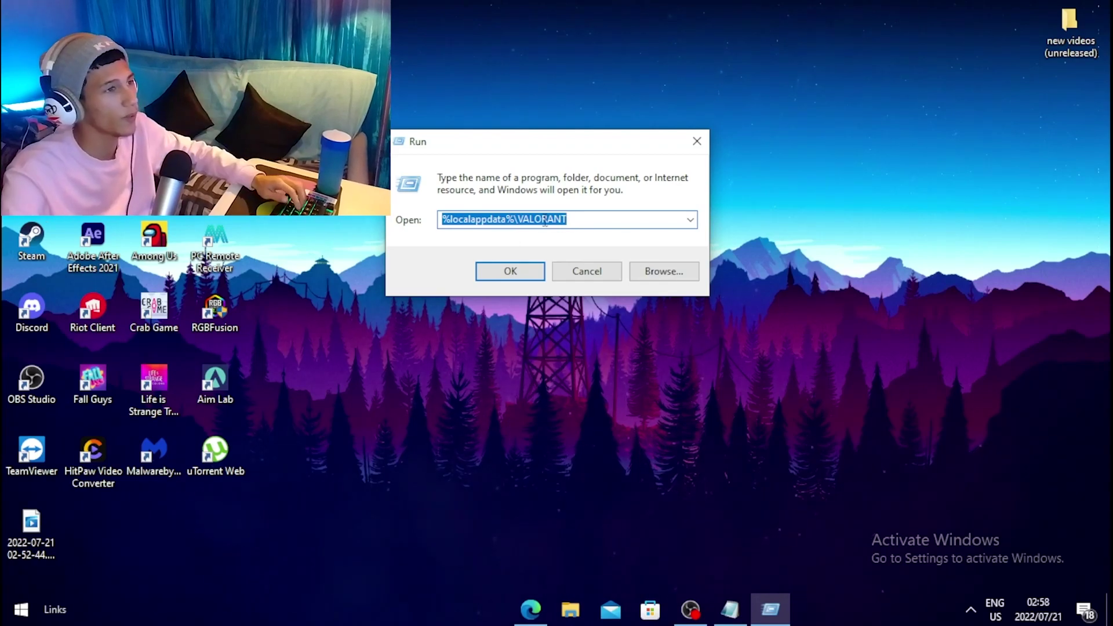
left_click(523, 271)
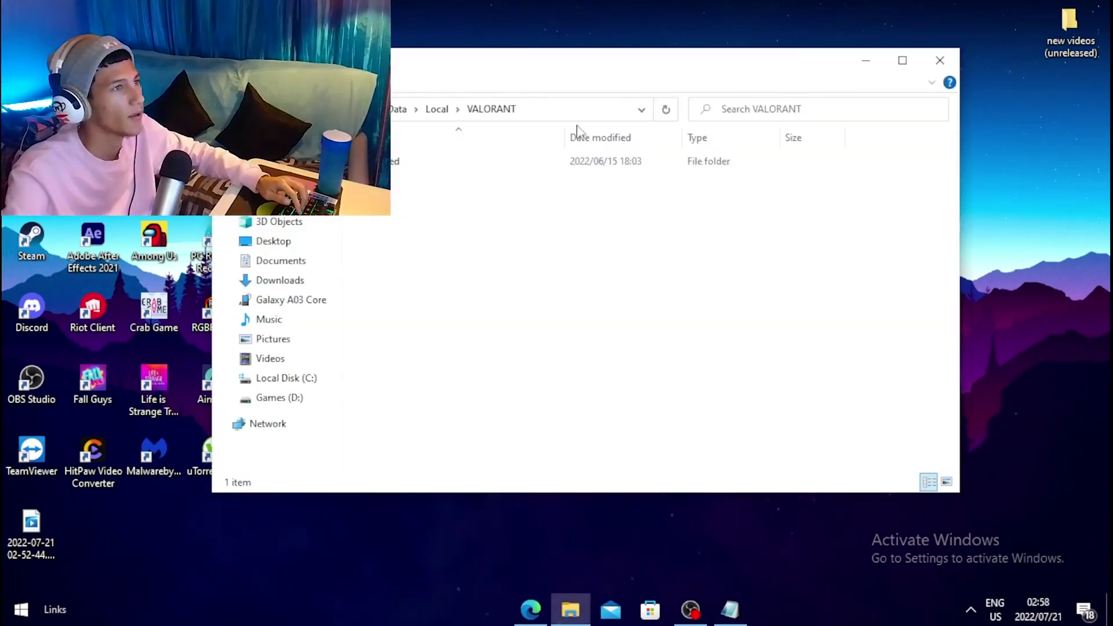
- Browse into Saved\Config\account folder\Windows and bring up GameUserSettings.ini's context menu
double_click(422, 163)
double_click(428, 161)
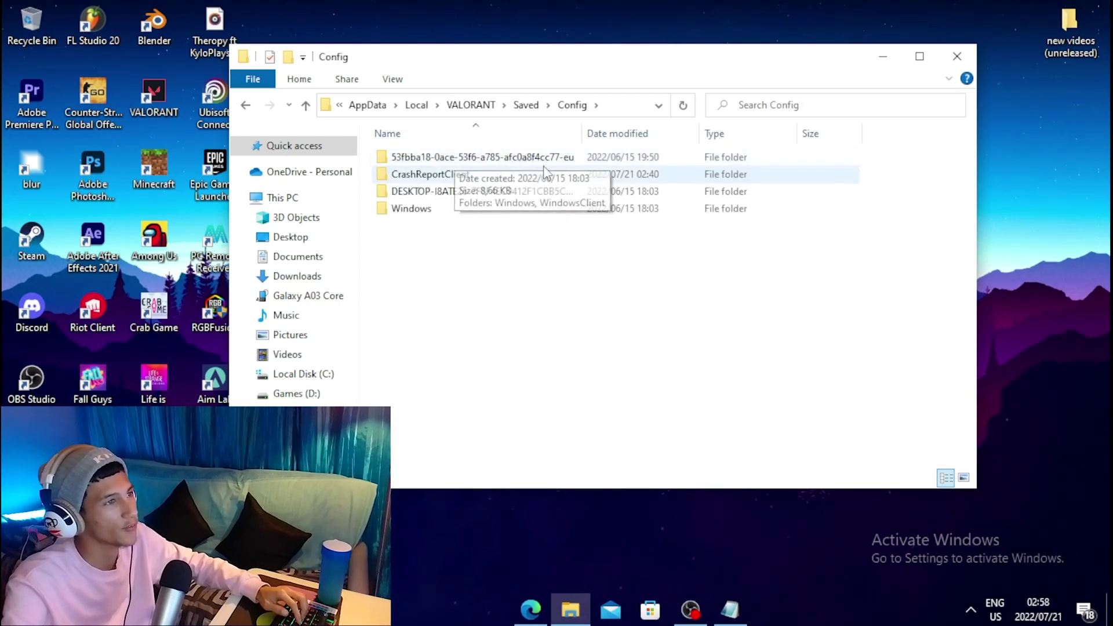
double_click(490, 160)
double_click(456, 159)
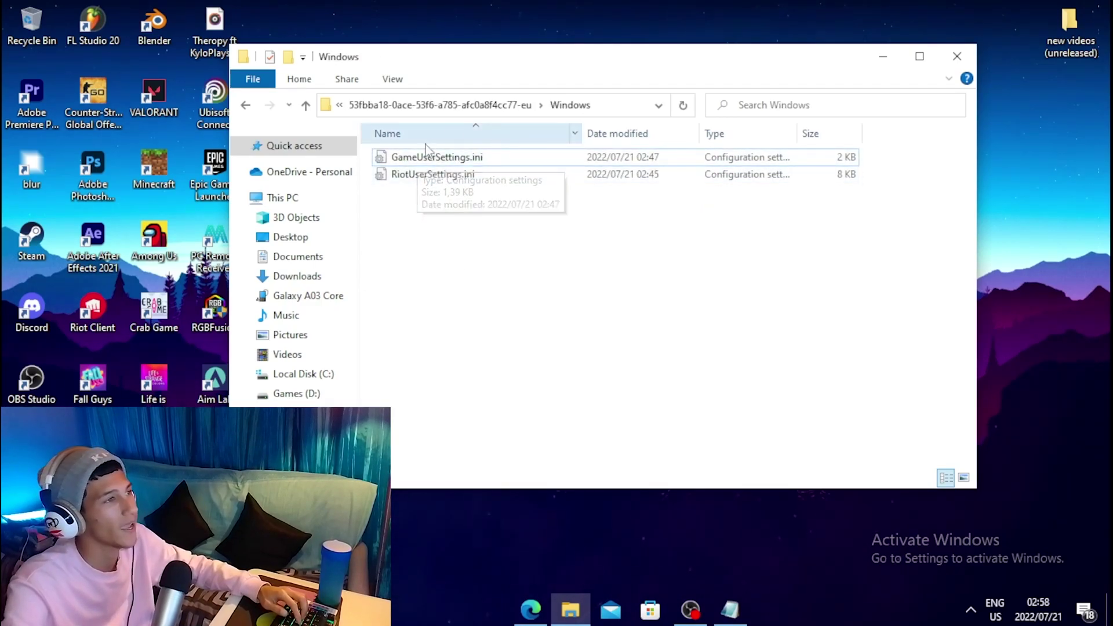
right_click(426, 157)
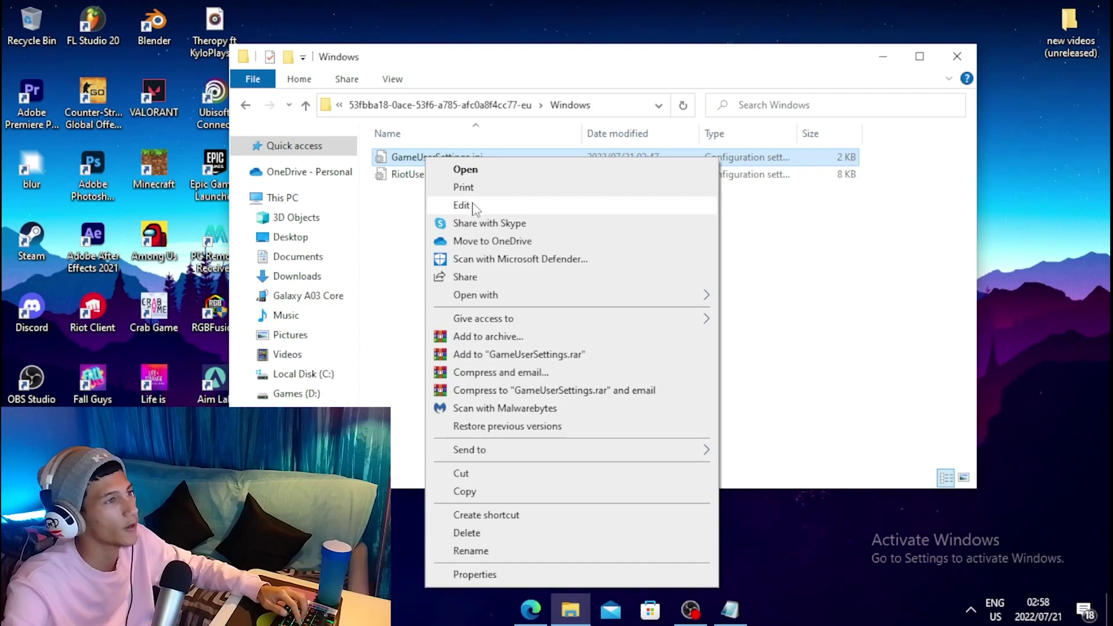
- Open GameUserSettings.ini in Notepad and edit the ResolutionSizeY value
left_click(463, 205)
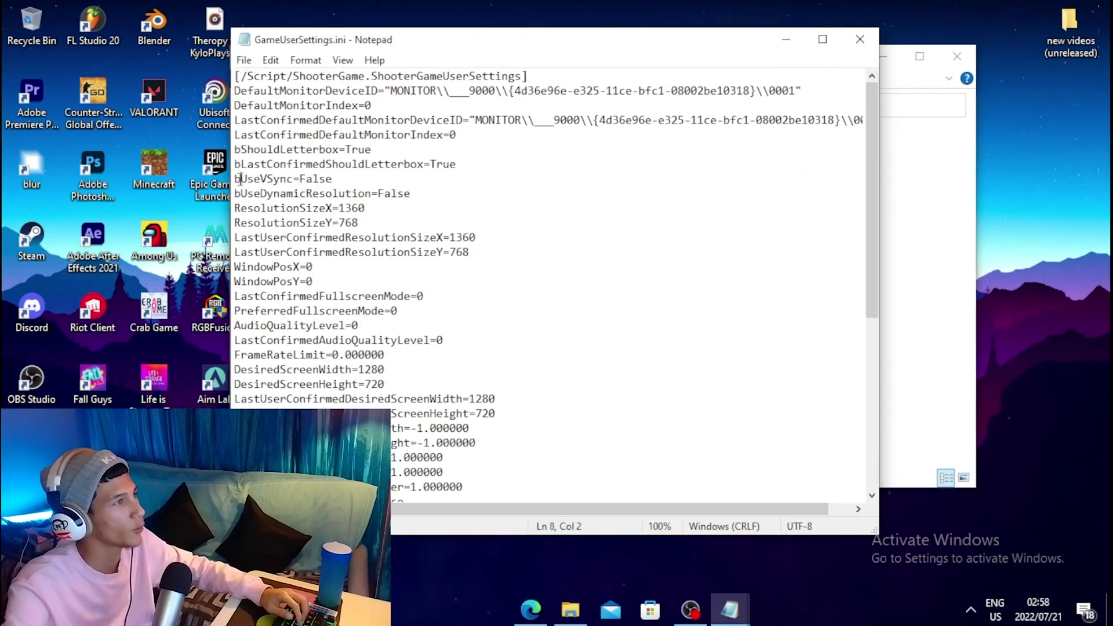
double_click(308, 178)
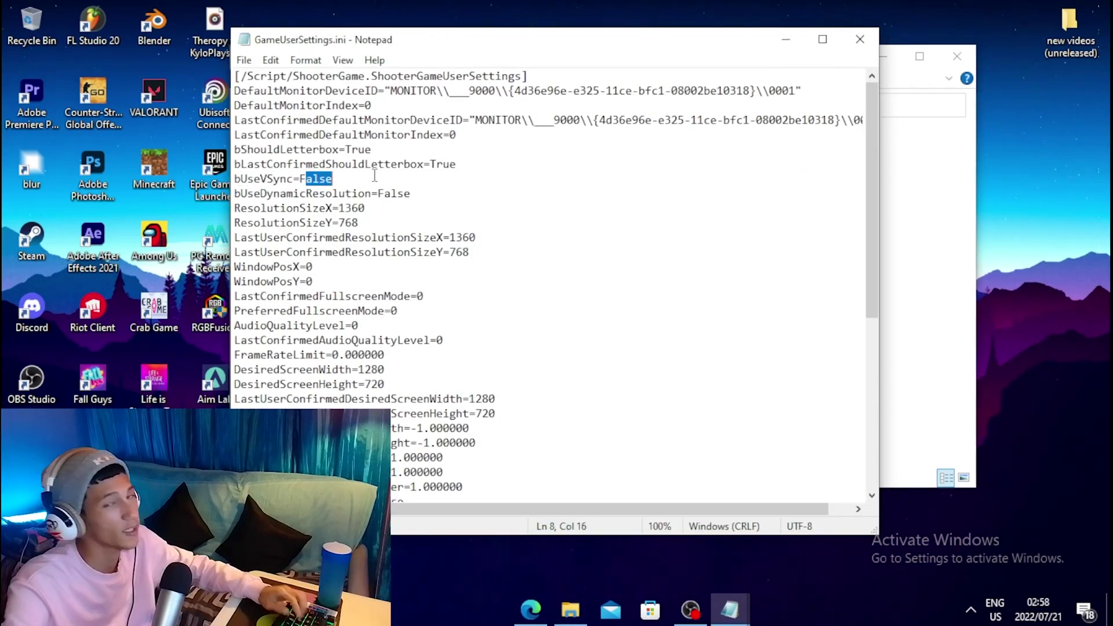
key("Down")
key("Down")
key("End")
scroll(271, 166, "down", 1)
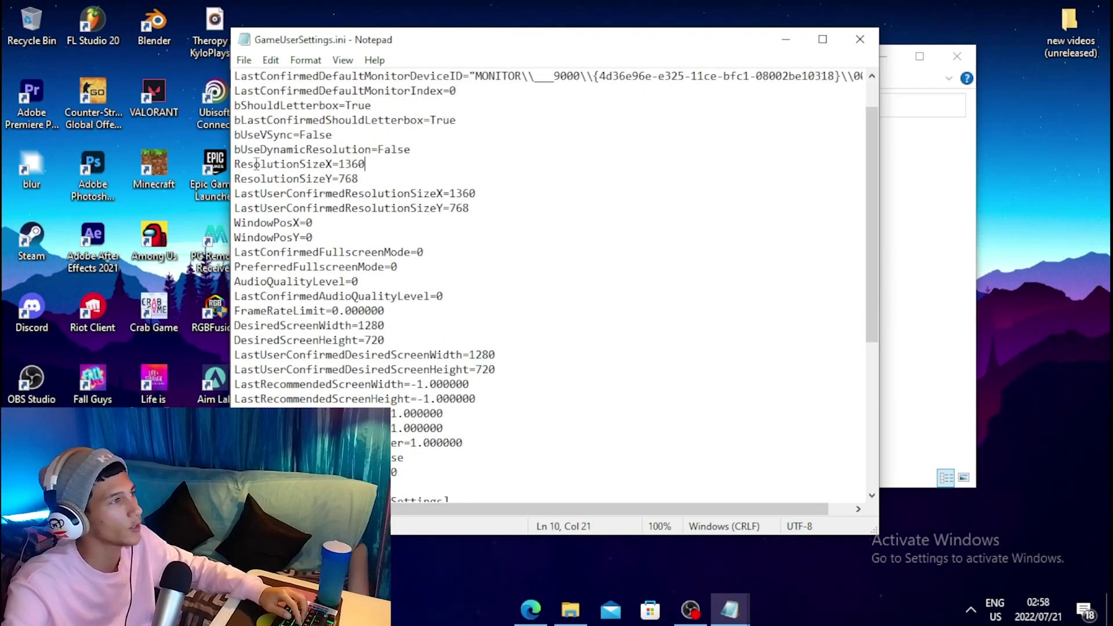
left_click_drag(243, 184, 289, 185)
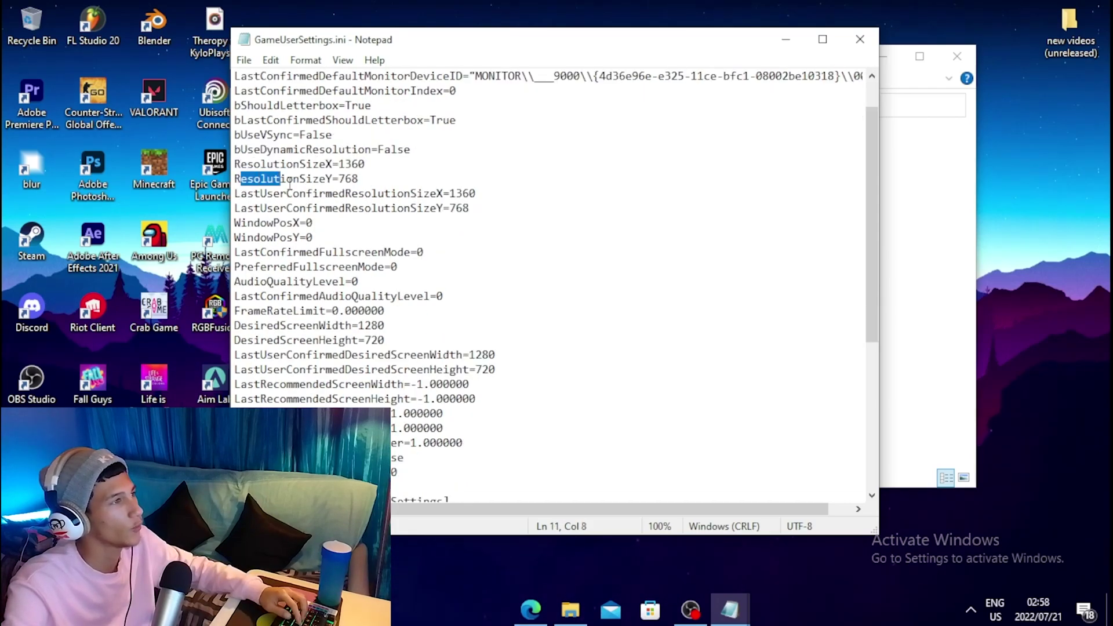
left_click(360, 178)
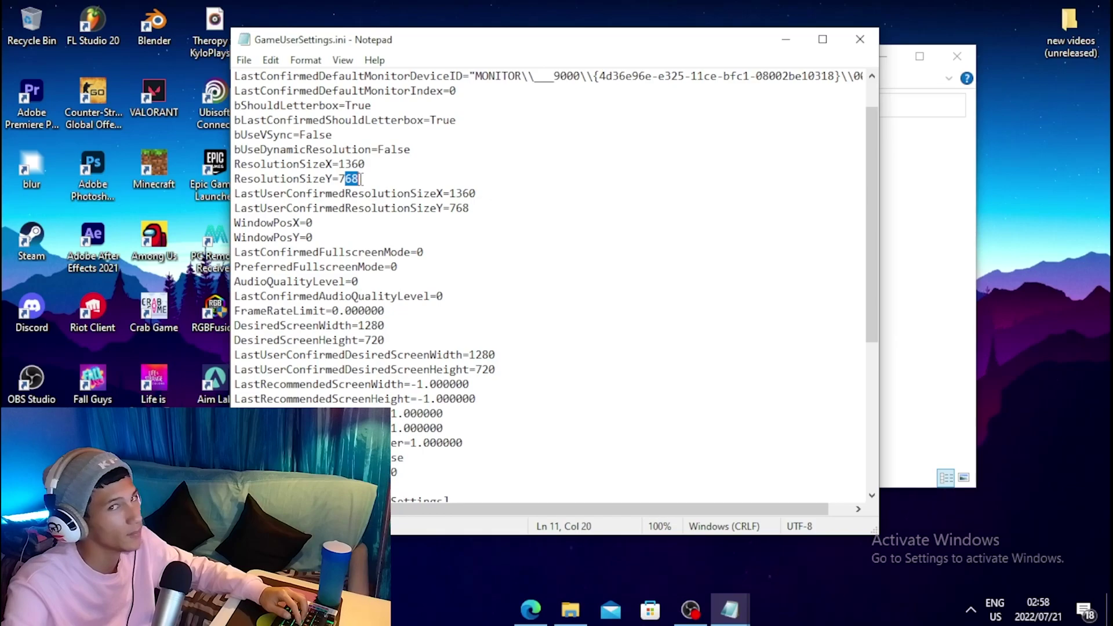
type("20")
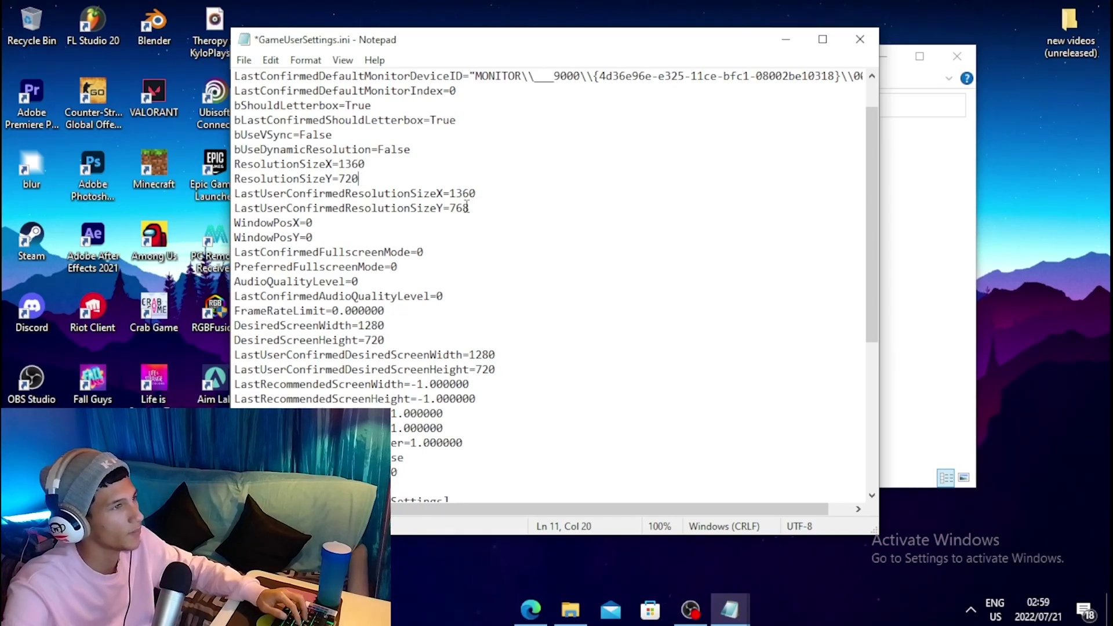
type("20")
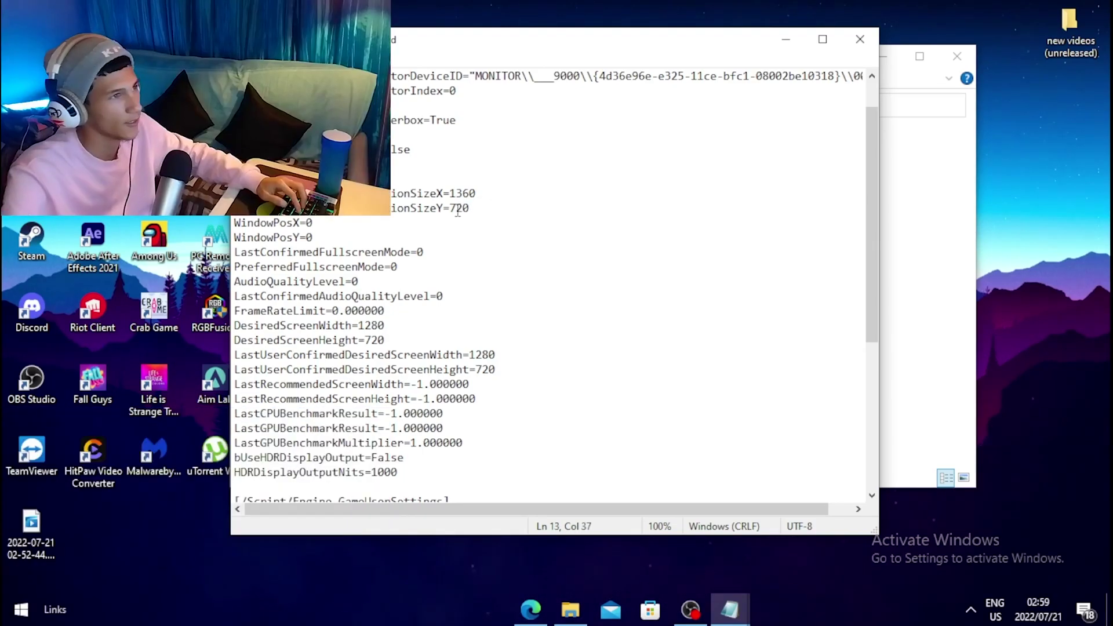
- Review the [ScalabilityGroups] quality settings from ResolutionQuality down to PostProcessQuality
scroll(461, 214, "up", 1)
scroll(460, 214, "down", 7)
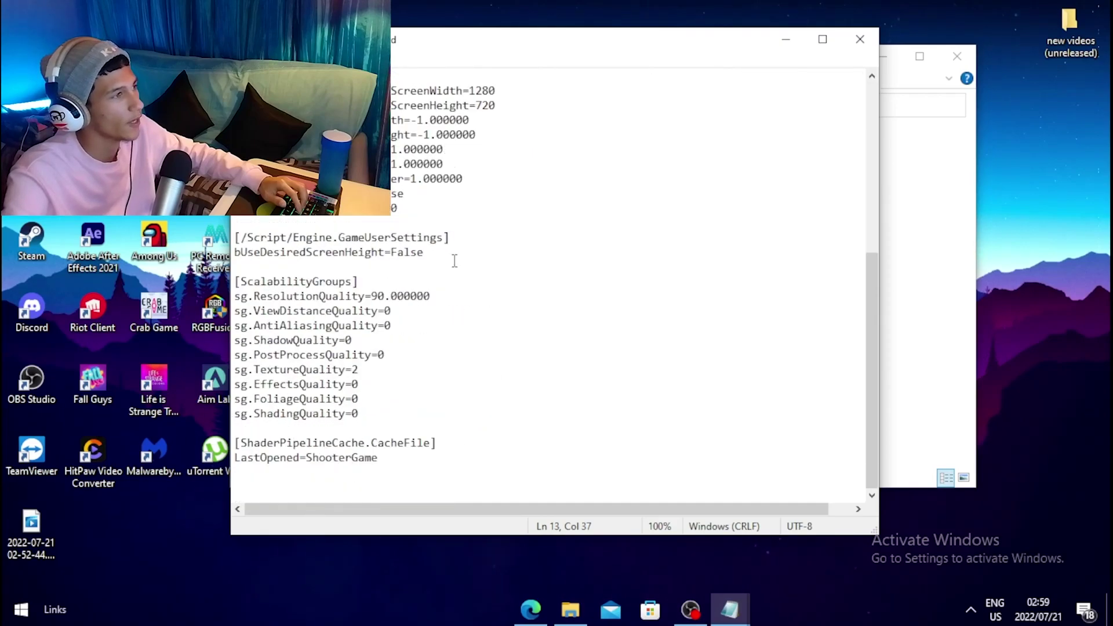
left_click_drag(268, 282, 363, 281)
left_click(449, 278)
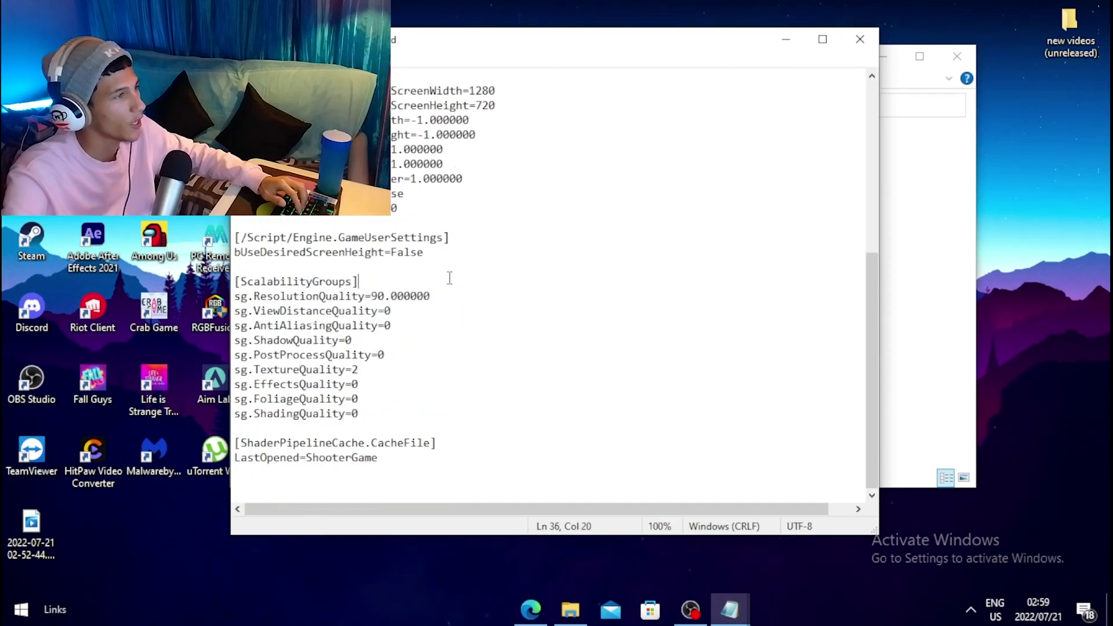
left_click(339, 297)
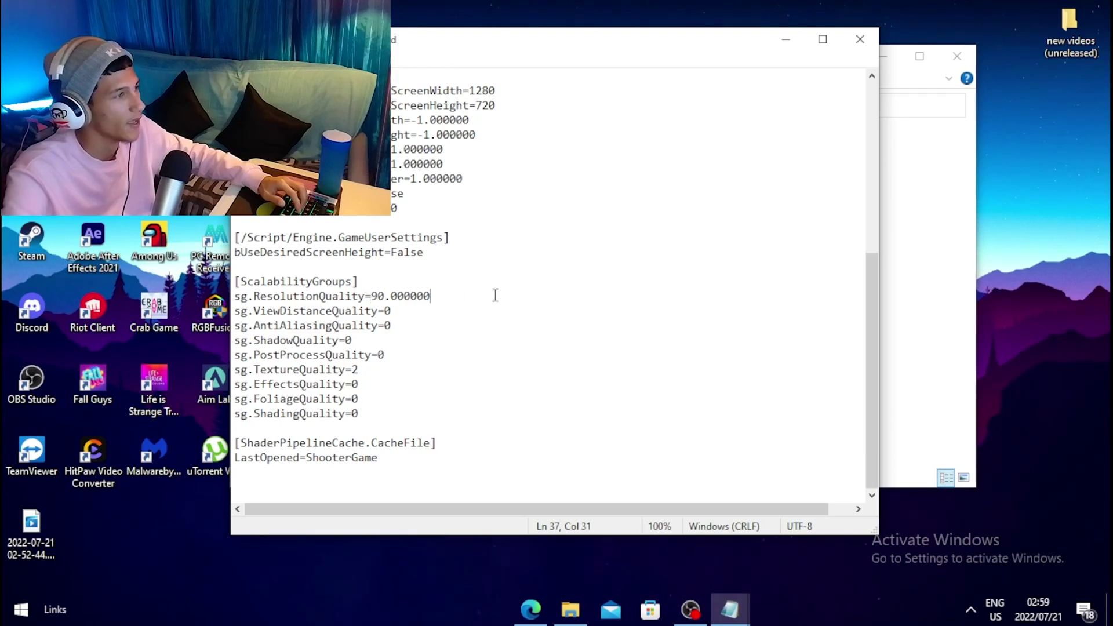
left_click_drag(270, 308, 355, 311)
left_click(402, 313)
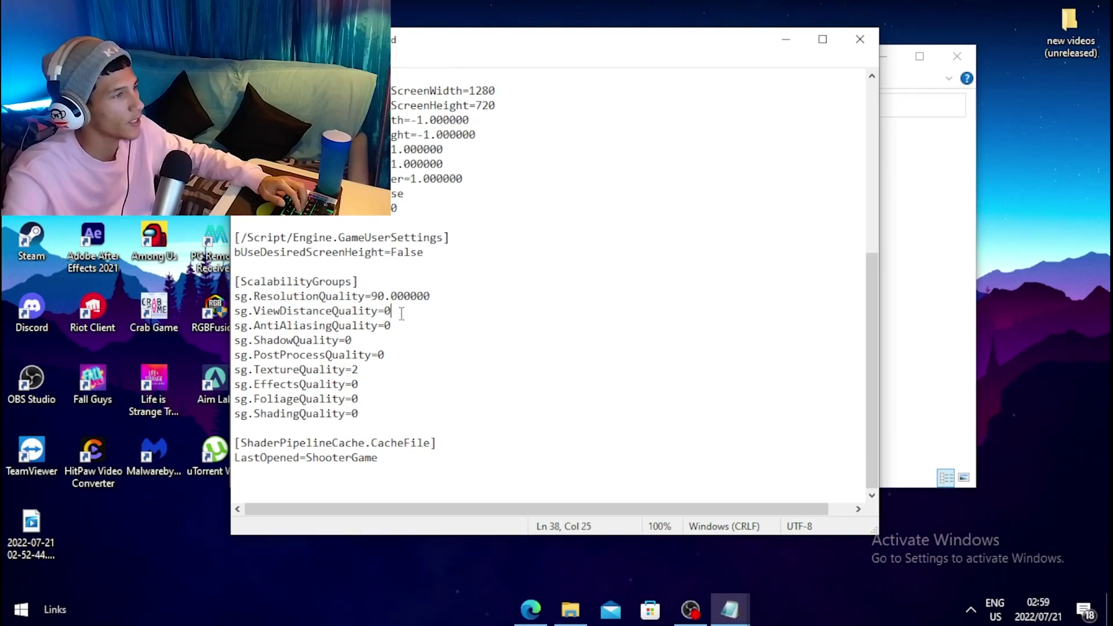
left_click_drag(292, 340, 348, 340)
left_click_drag(267, 341, 343, 354)
left_click(353, 340)
left_click(387, 355)
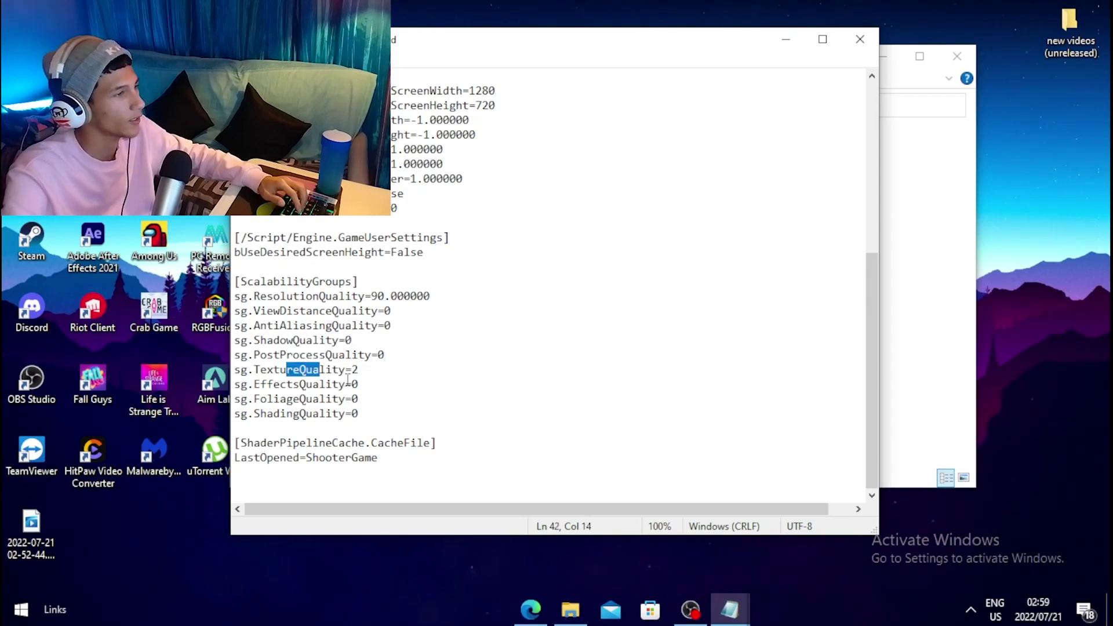
- Change sg.TextureQuality from 2 to 0 and save the file
left_click(371, 369)
key("BackSpace")
type("0")
left_click_drag(279, 389, 326, 386)
left_click(381, 384)
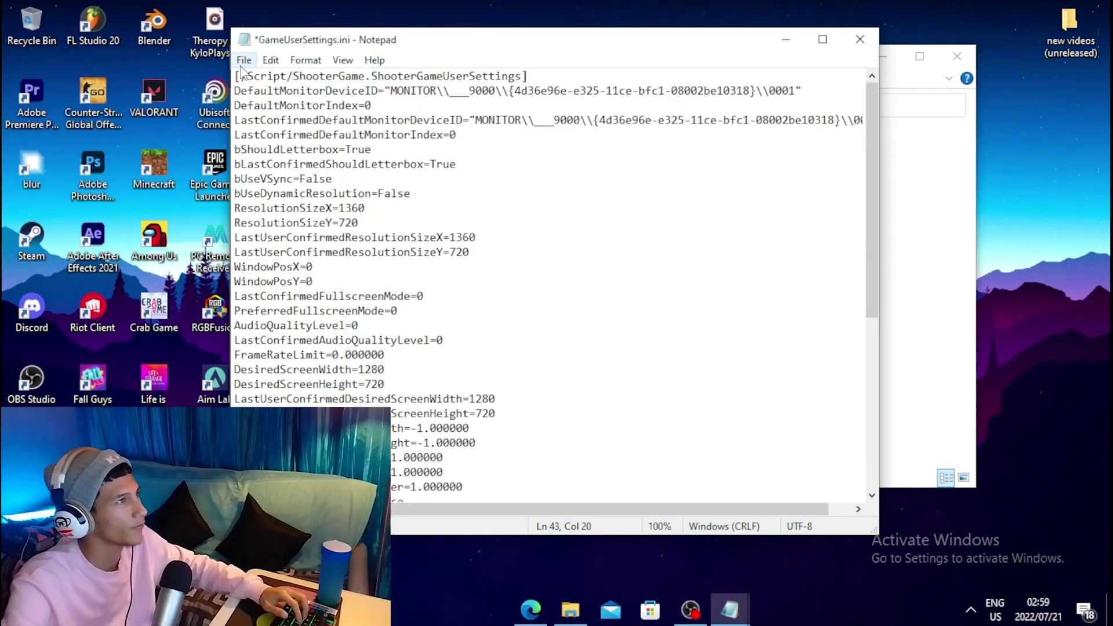
left_click(243, 62)
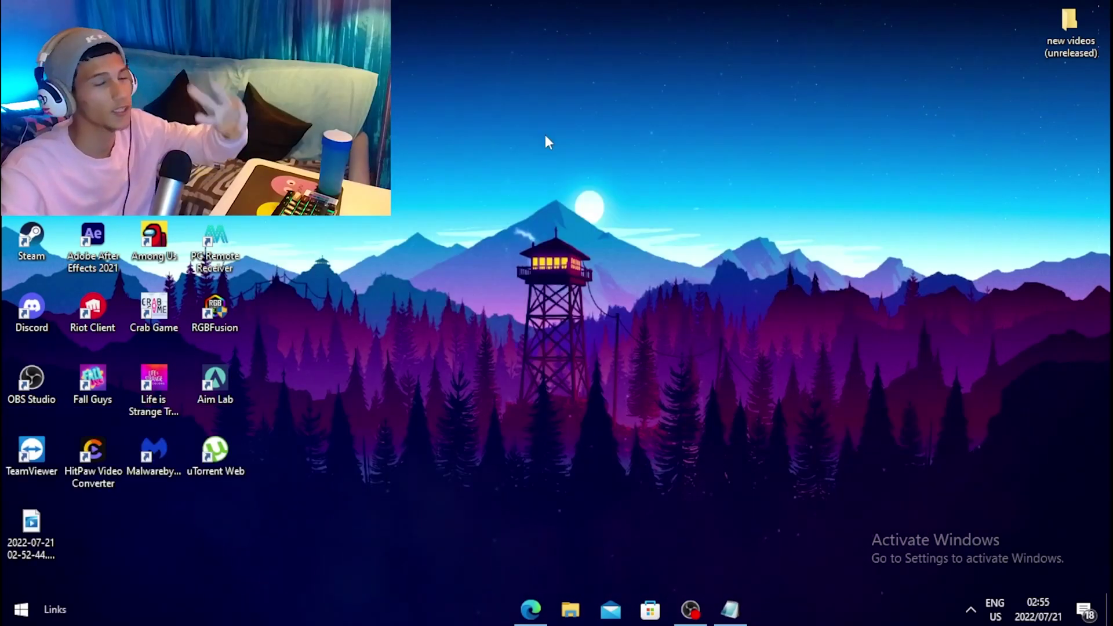
- Open the per-app Graphics settings from Display settings
right_click(502, 195)
mouse_move(568, 331)
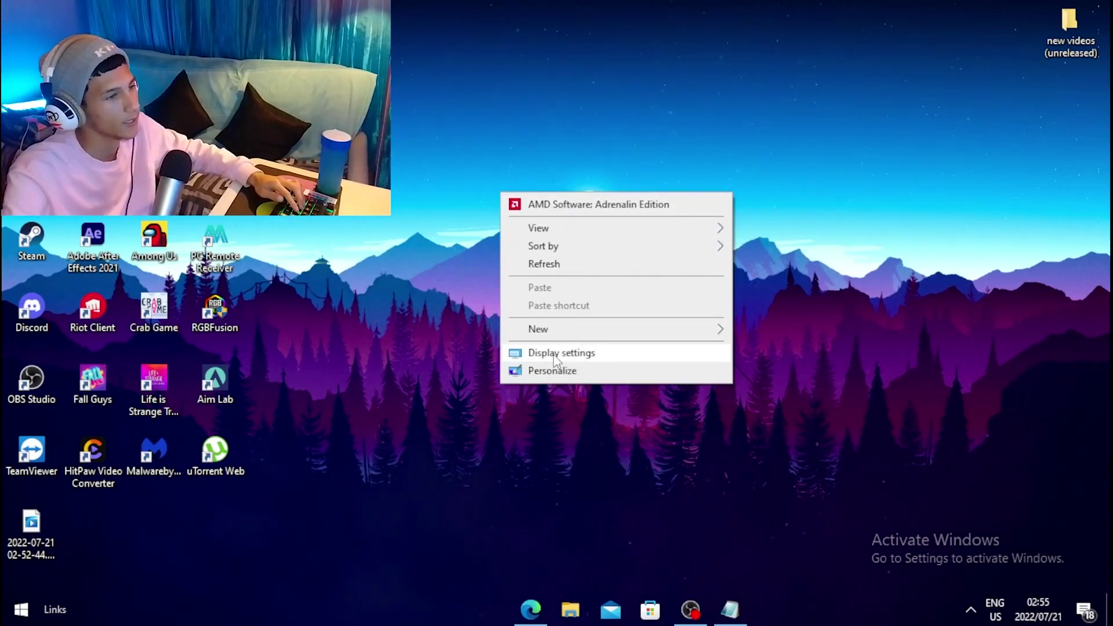
left_click(555, 354)
scroll(612, 191, "down", 10)
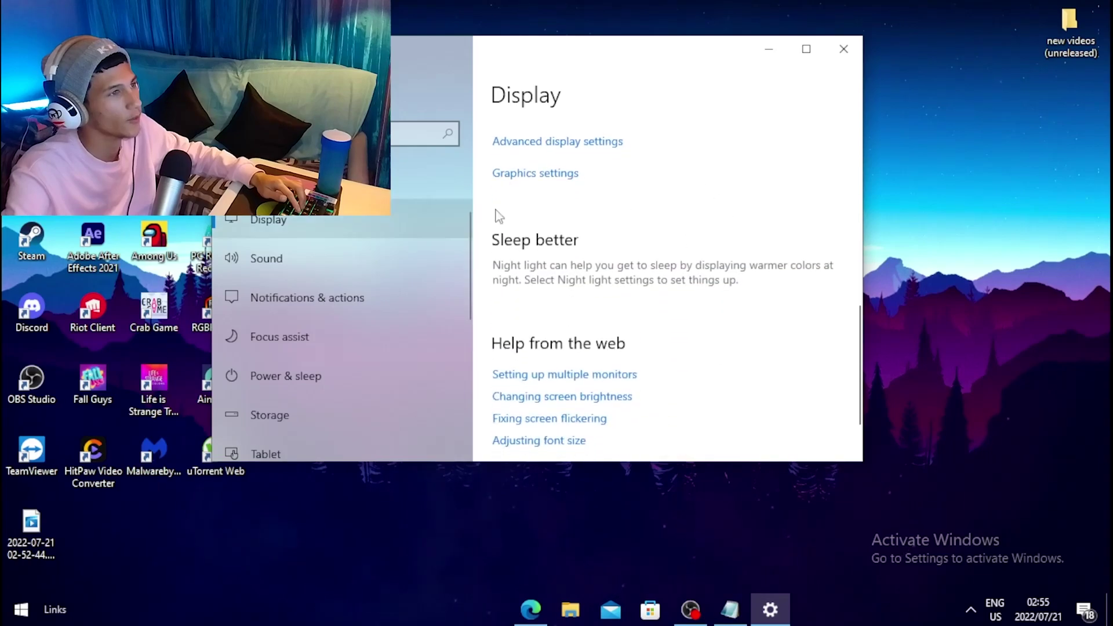
left_click(527, 175)
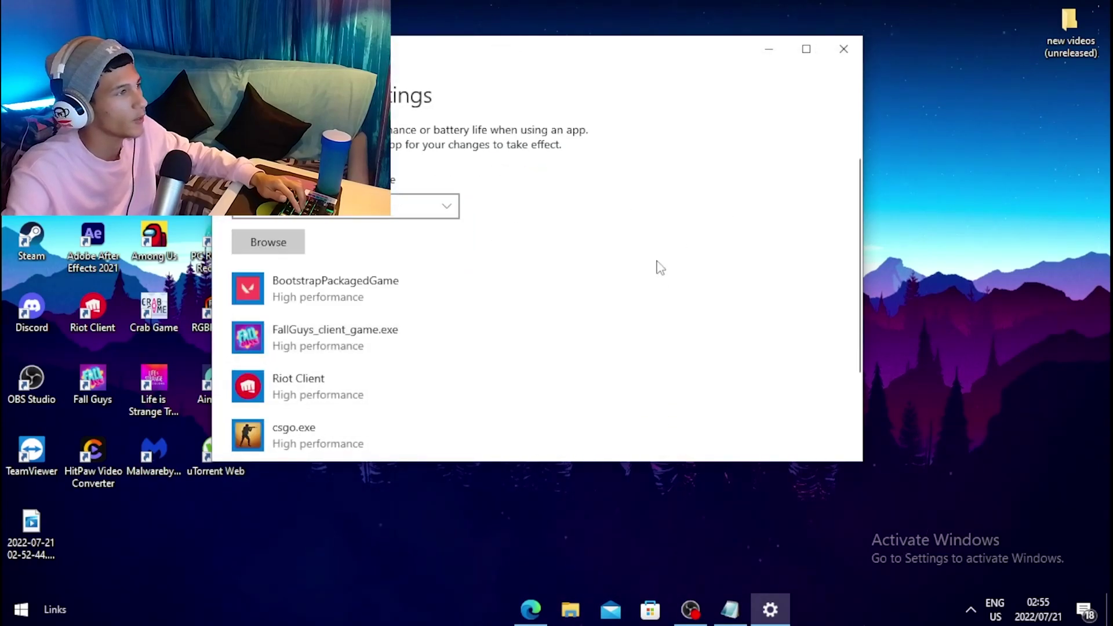
- Add C:\Riot Games\VALORANT\live\VALORANT.exe to the graphics preference list
left_click(286, 248)
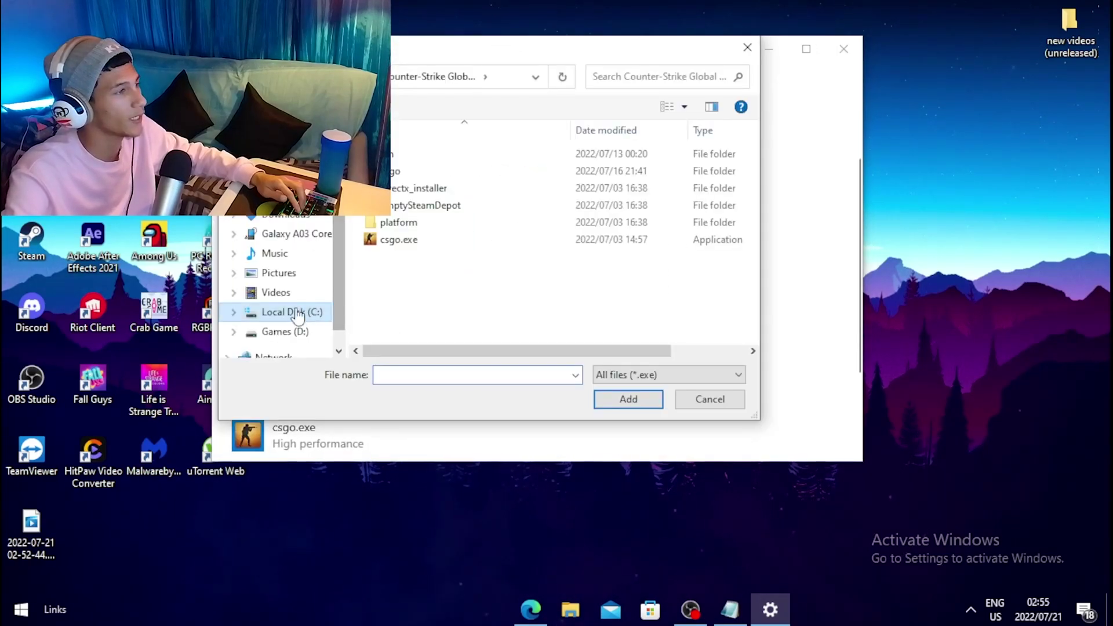
left_click(283, 312)
scroll(475, 319, "down", 2)
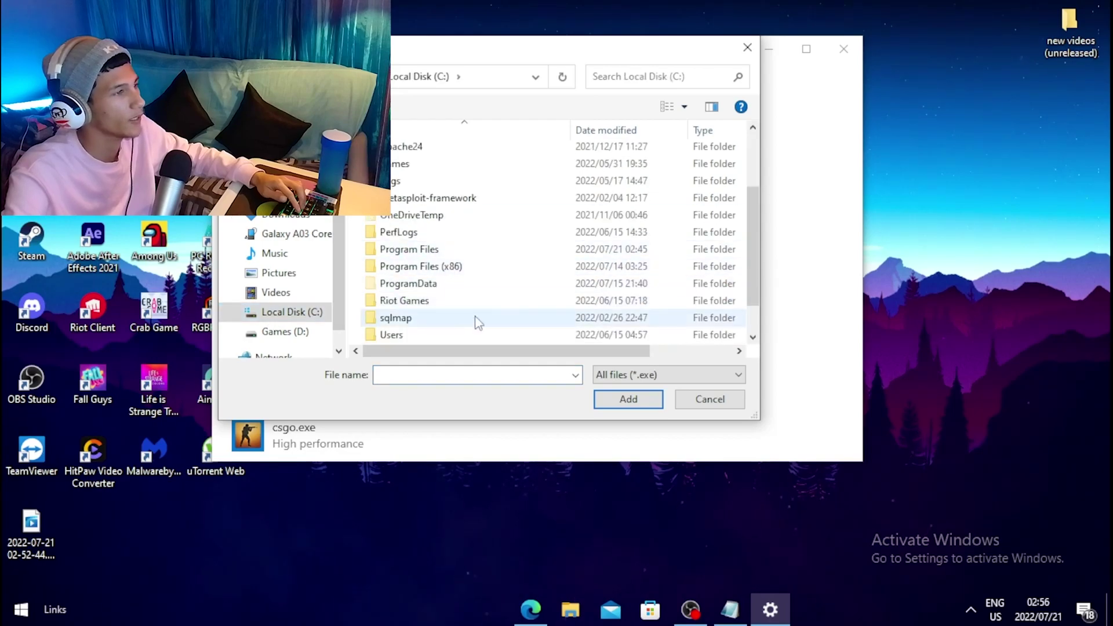
double_click(430, 301)
double_click(406, 171)
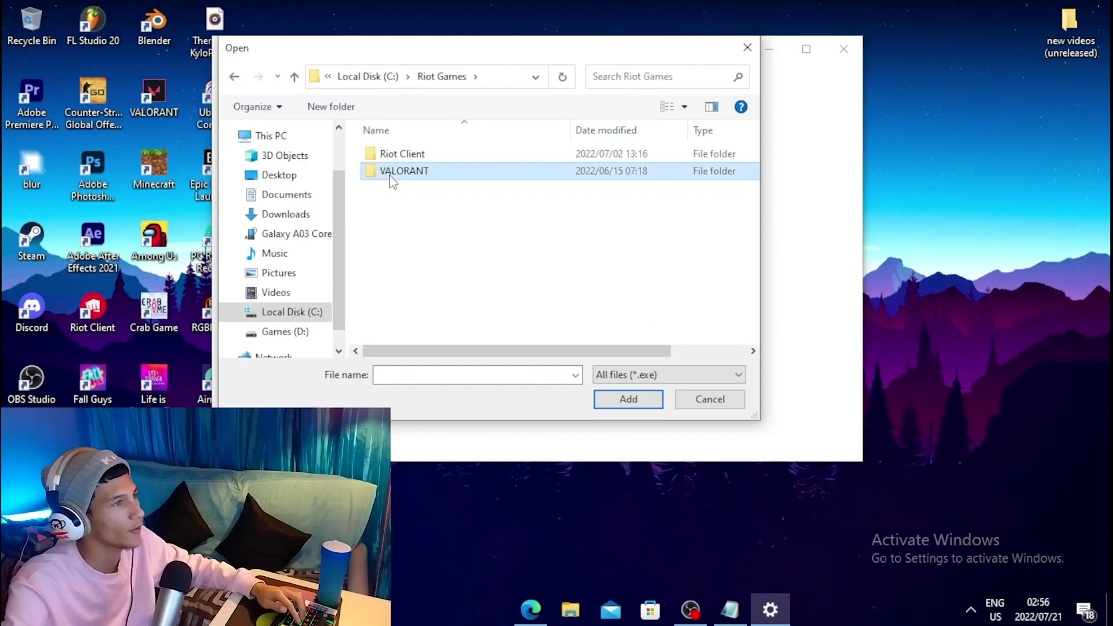
double_click(416, 154)
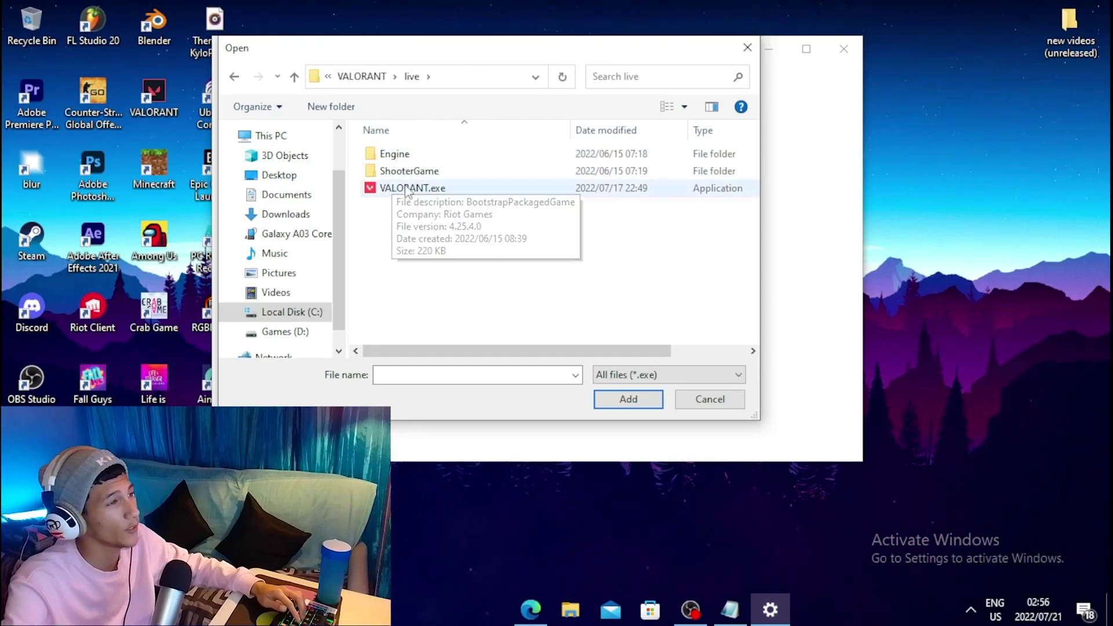
left_click(423, 191)
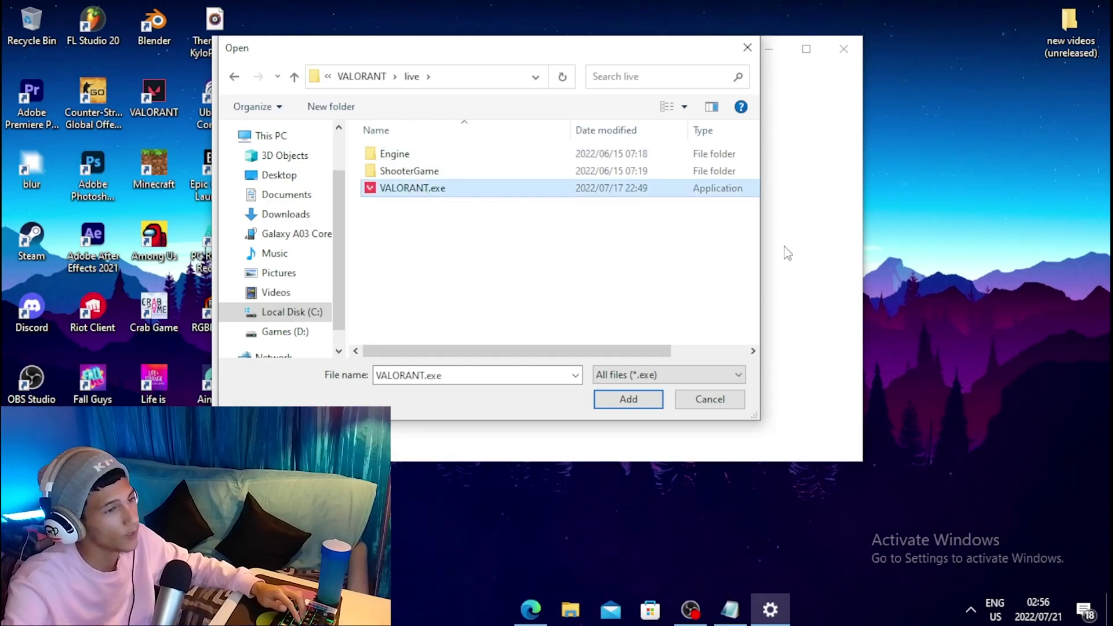
left_click(625, 399)
- Set VALORANT's graphics preference to High performance and save it
left_click(499, 313)
scroll(464, 261, "down", 3)
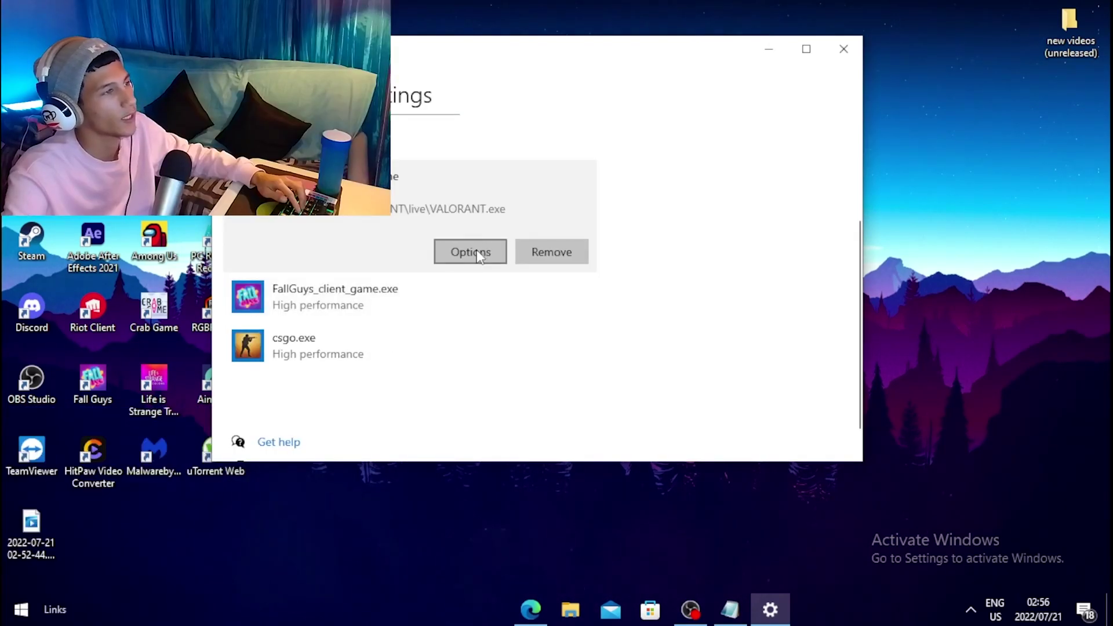
left_click(477, 257)
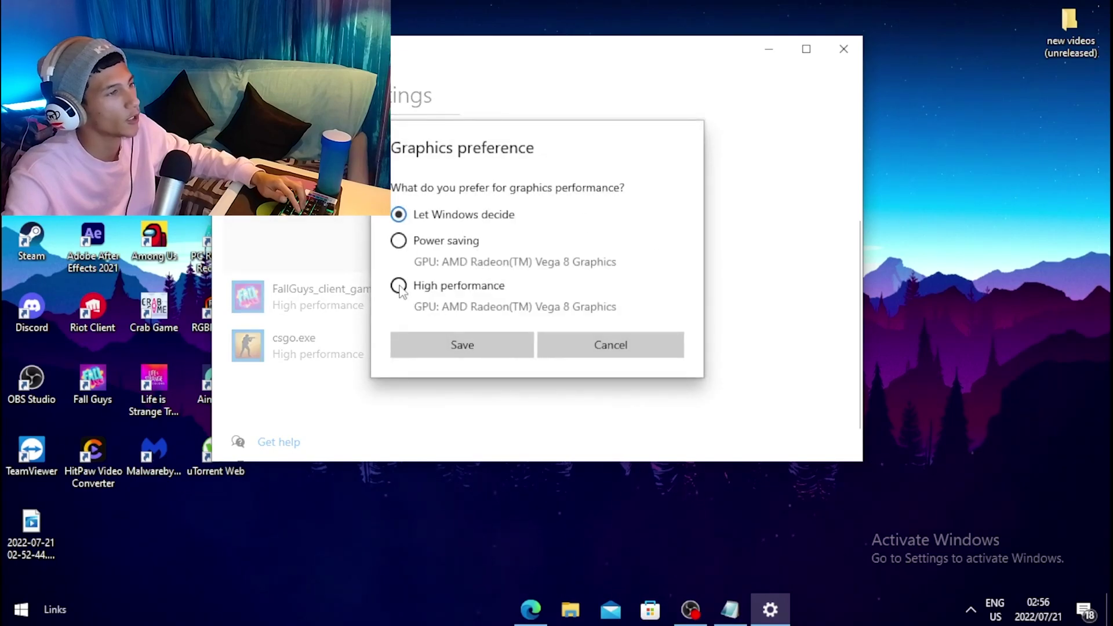
left_click(399, 286)
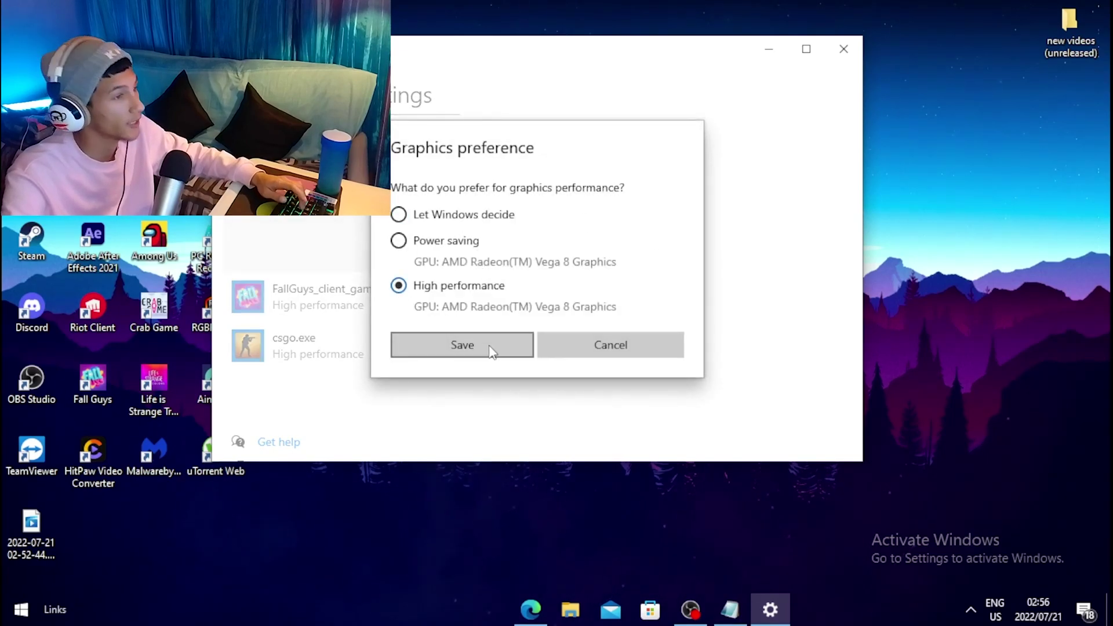
left_click(490, 351)
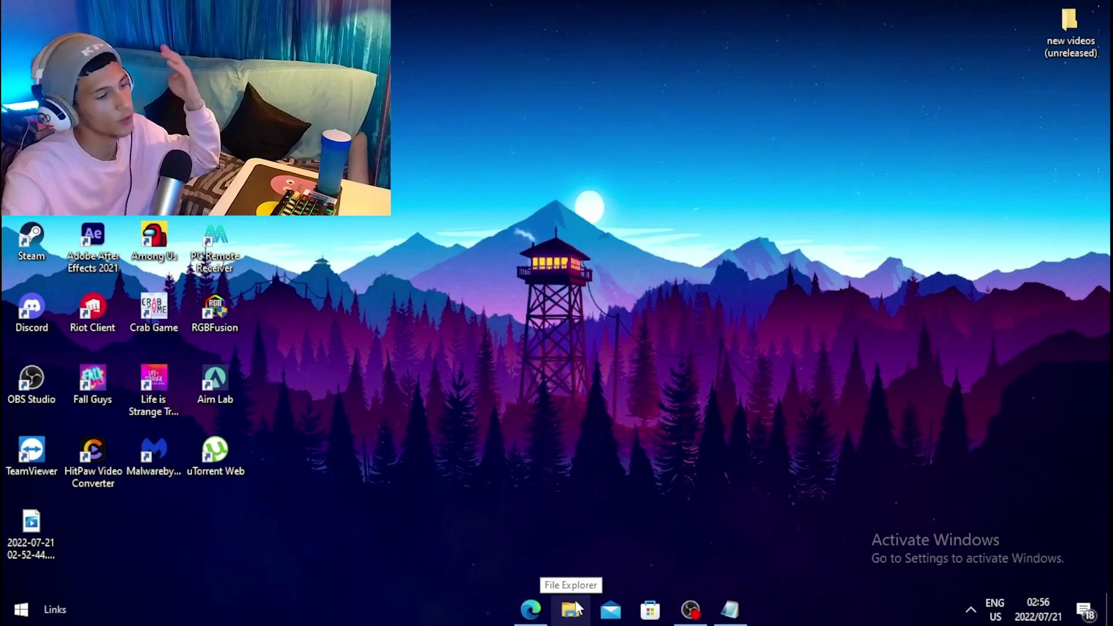
left_click(576, 608)
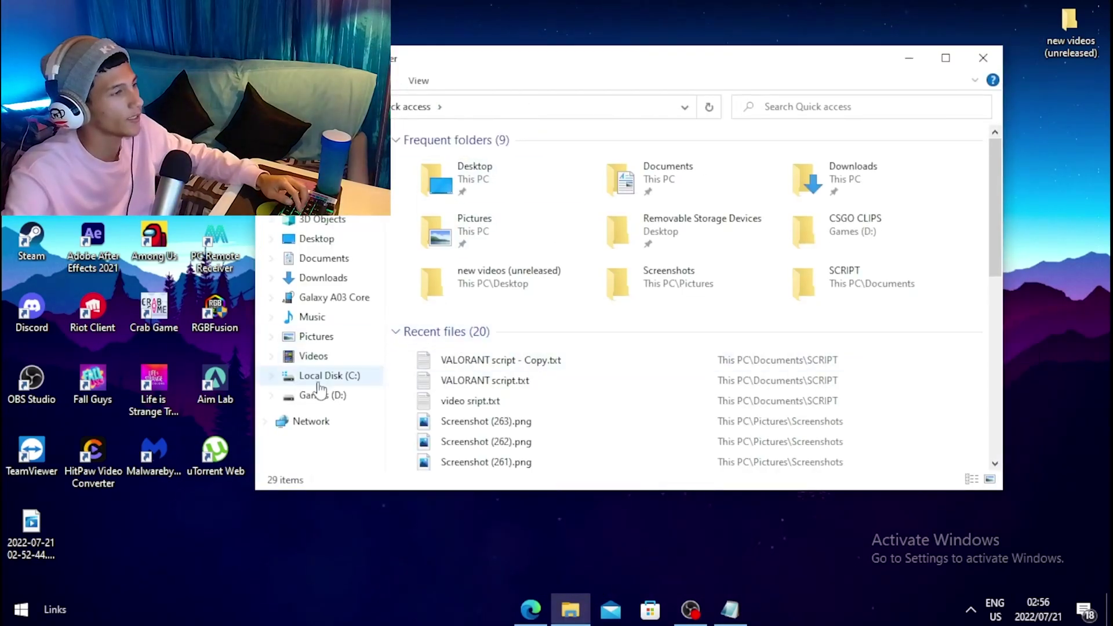
- Browse to C:\Riot Games\VALORANT\live and select VALORANT.exe
left_click(322, 395)
left_click(326, 376)
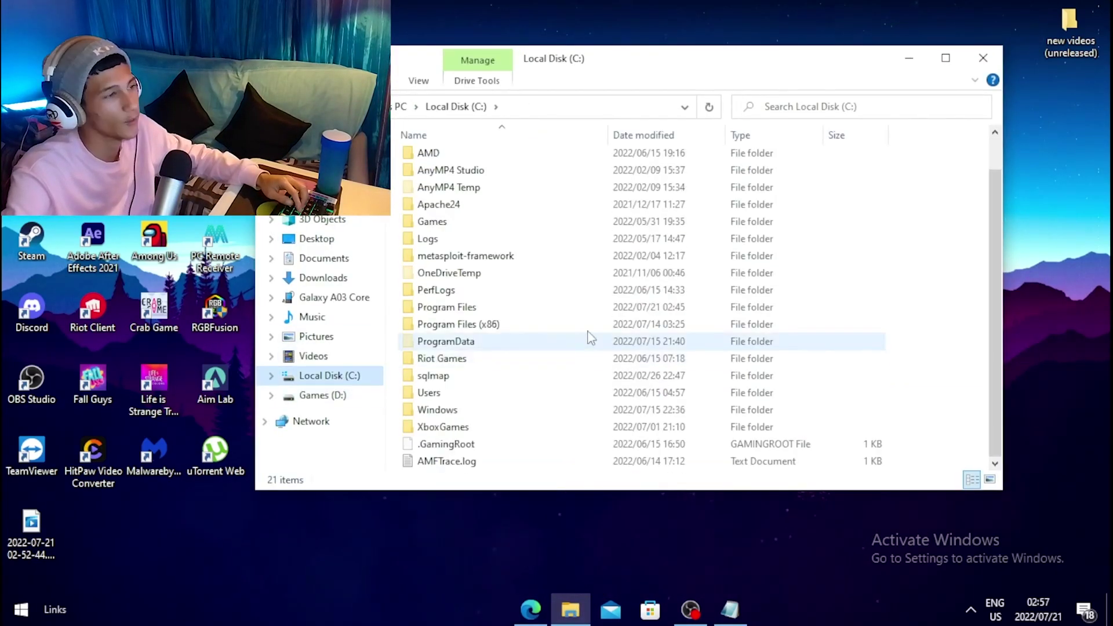
double_click(458, 359)
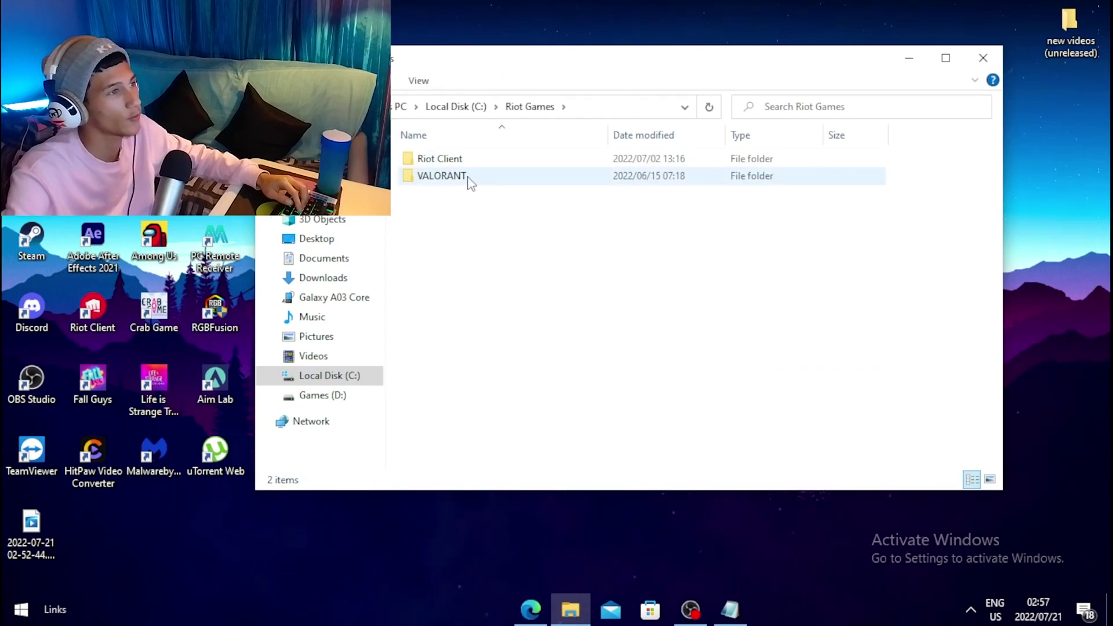
double_click(469, 177)
double_click(456, 162)
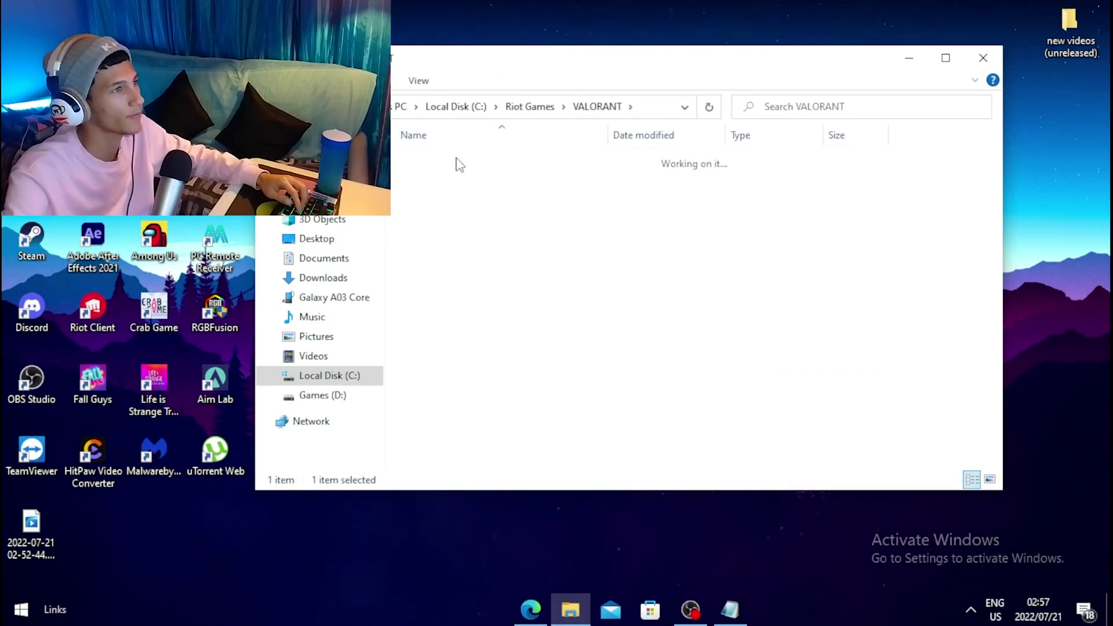
left_click(432, 227)
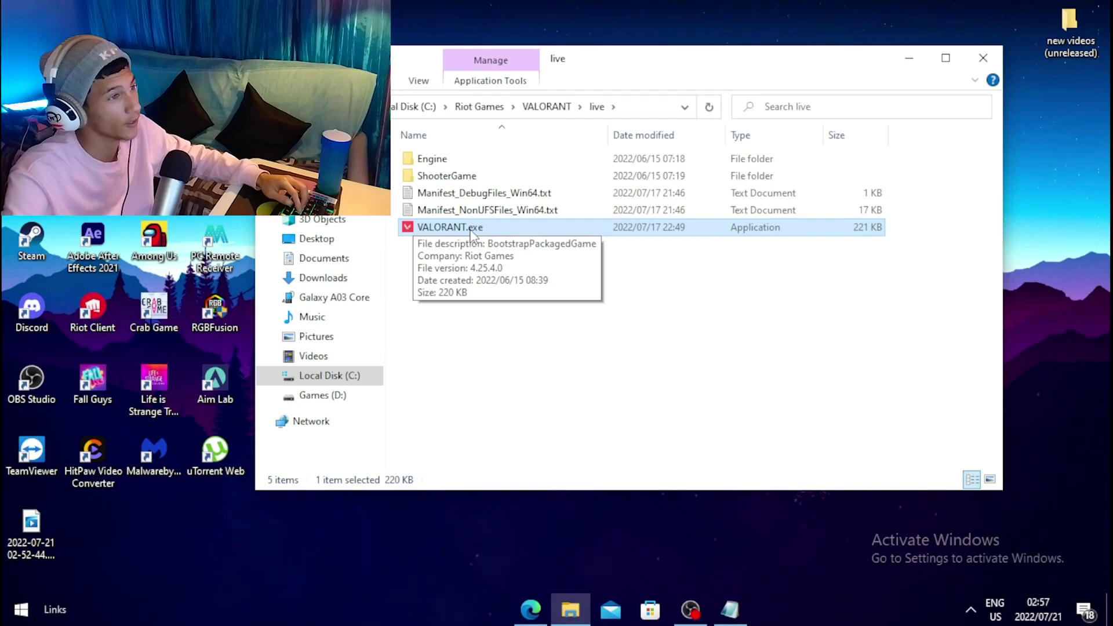
- In VALORANT.exe's Compatibility properties, disable fullscreen optimizations and set high DPI override to Application
right_click(473, 232)
left_click(516, 578)
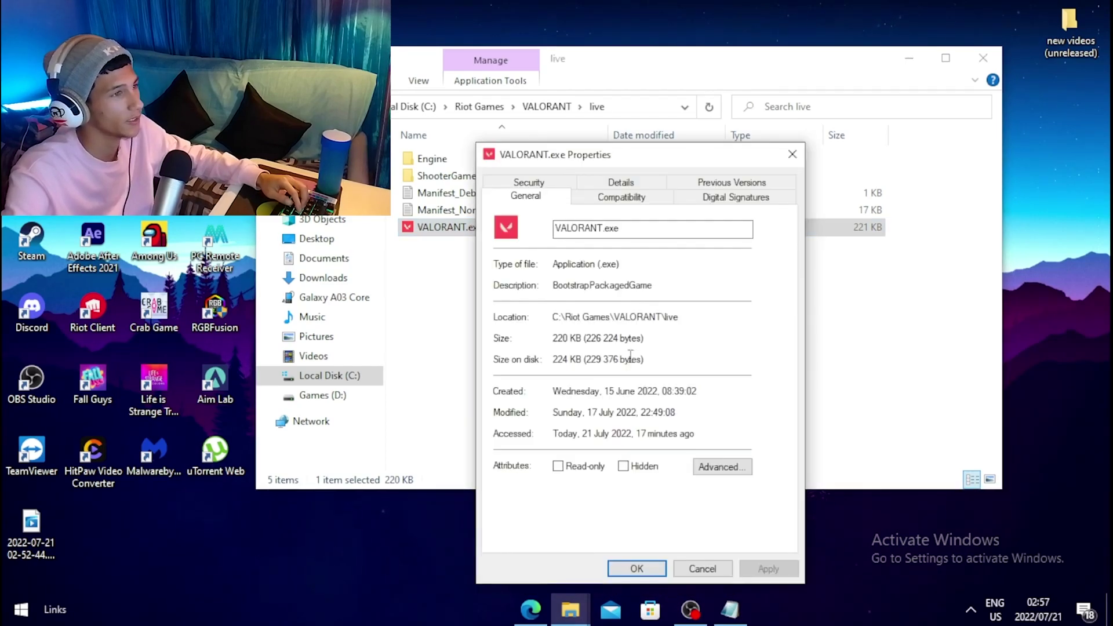
left_click_drag(637, 154, 564, 43)
left_click(547, 90)
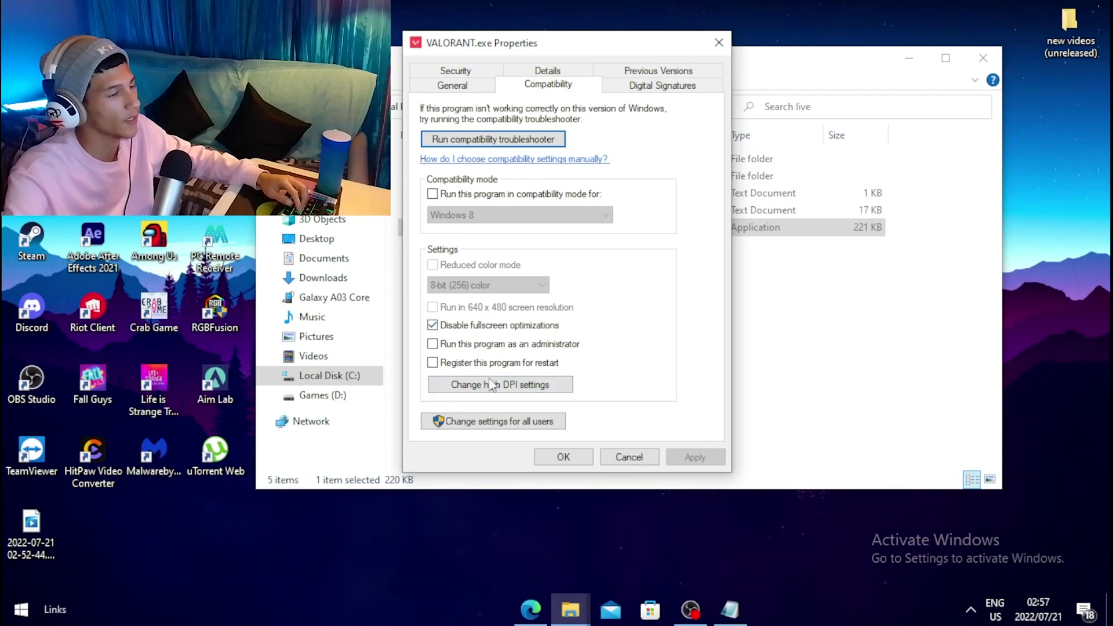
left_click(533, 396)
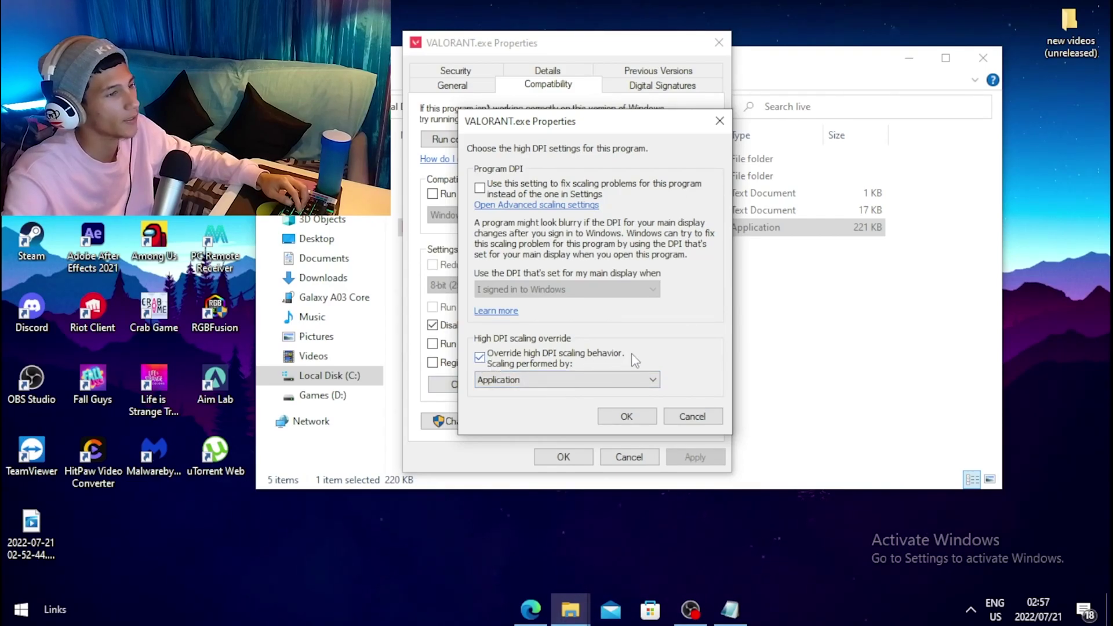
left_click(622, 417)
left_click(562, 458)
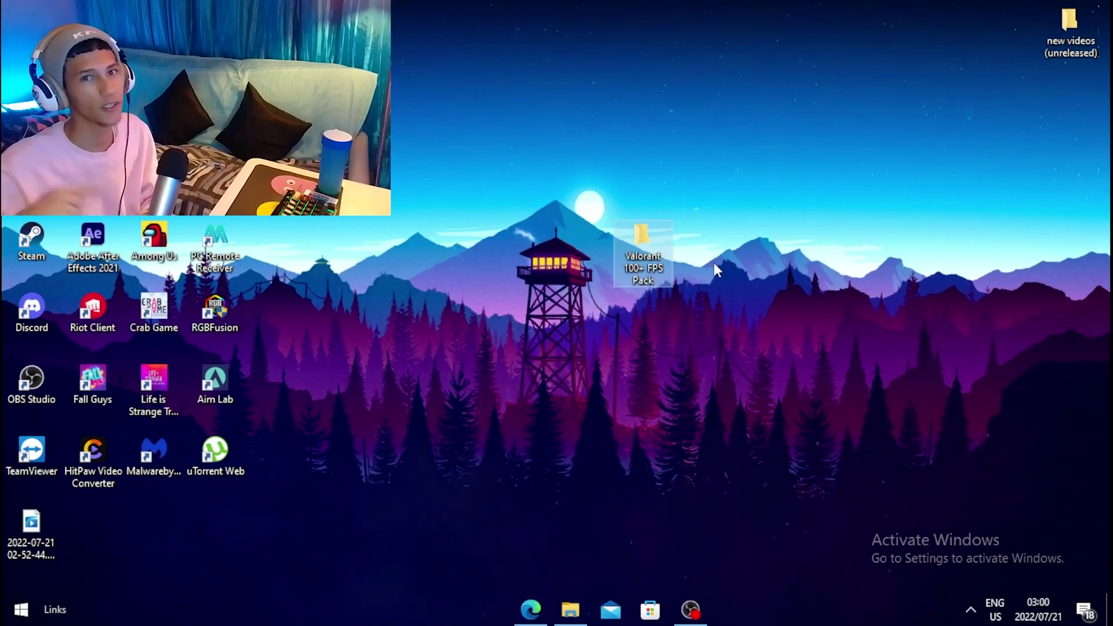
- Open the Valorant 100+ FPS Pack's 1 PC Optimization folder
left_click(714, 263)
double_click(655, 261)
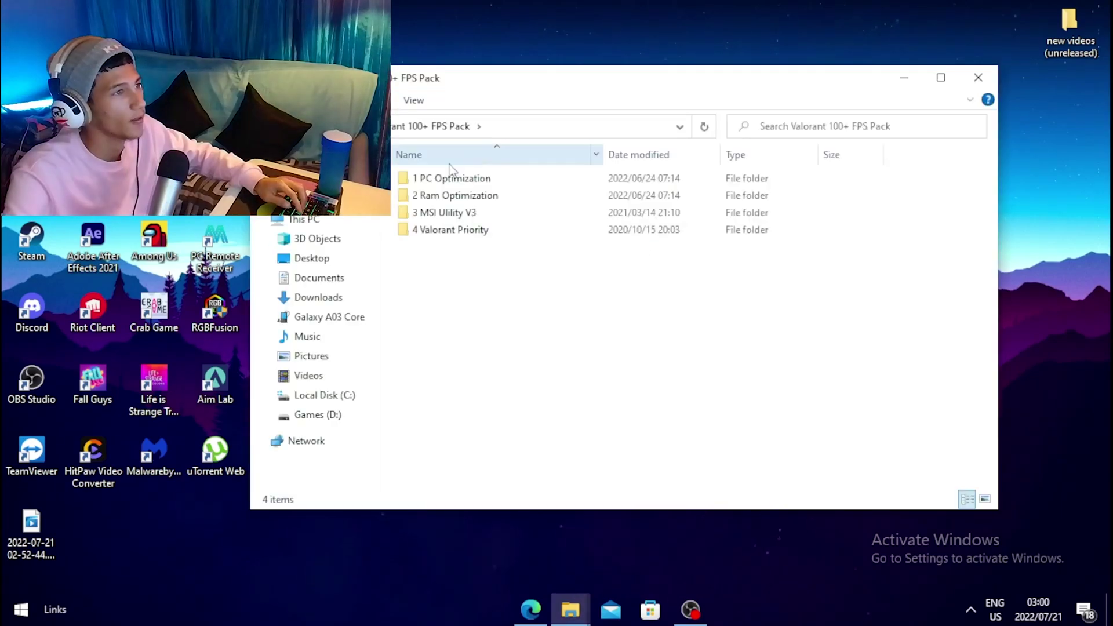
double_click(486, 180)
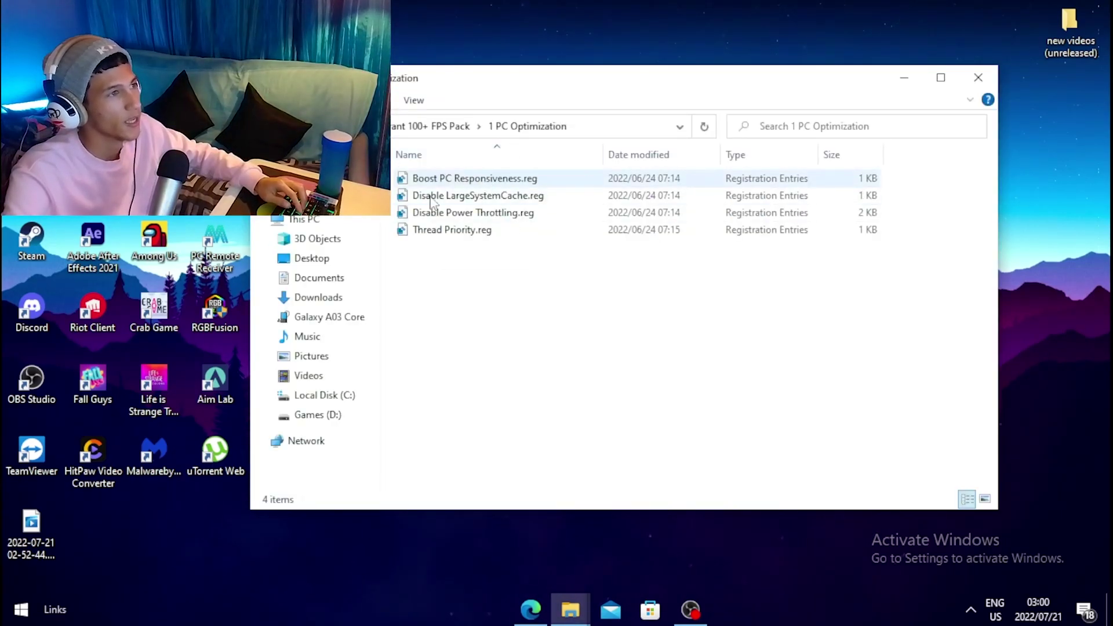
left_click_drag(464, 277, 467, 178)
left_click(489, 351)
- Read Boost PC Responsiveness.reg as text, then open the 2 Ram Optimization folder
right_click(449, 178)
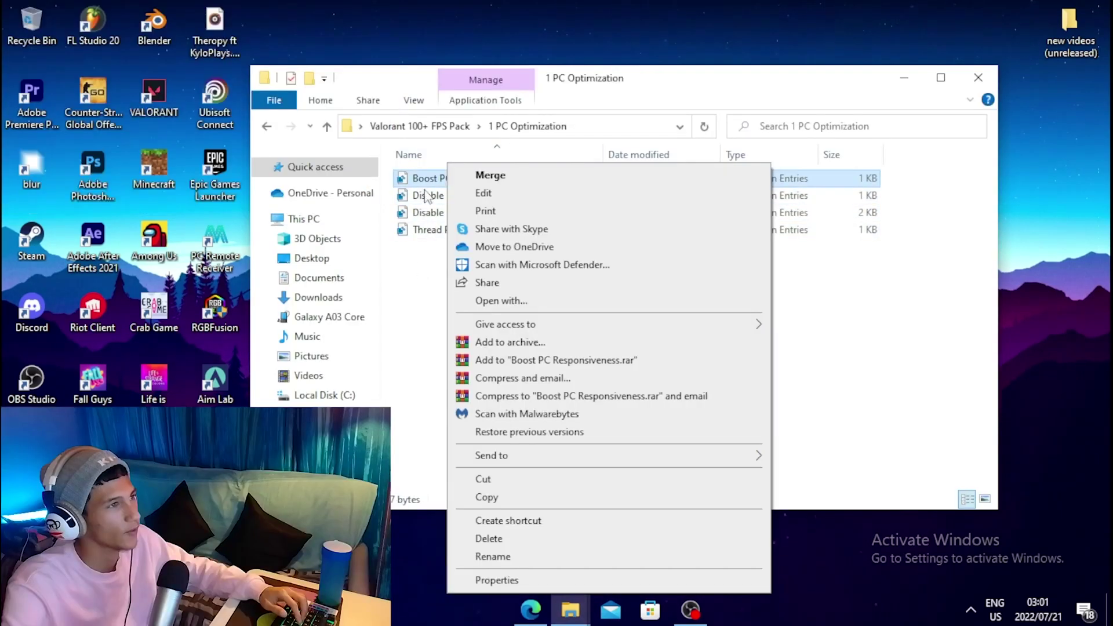
left_click(484, 193)
left_click_drag(222, 103, 457, 298)
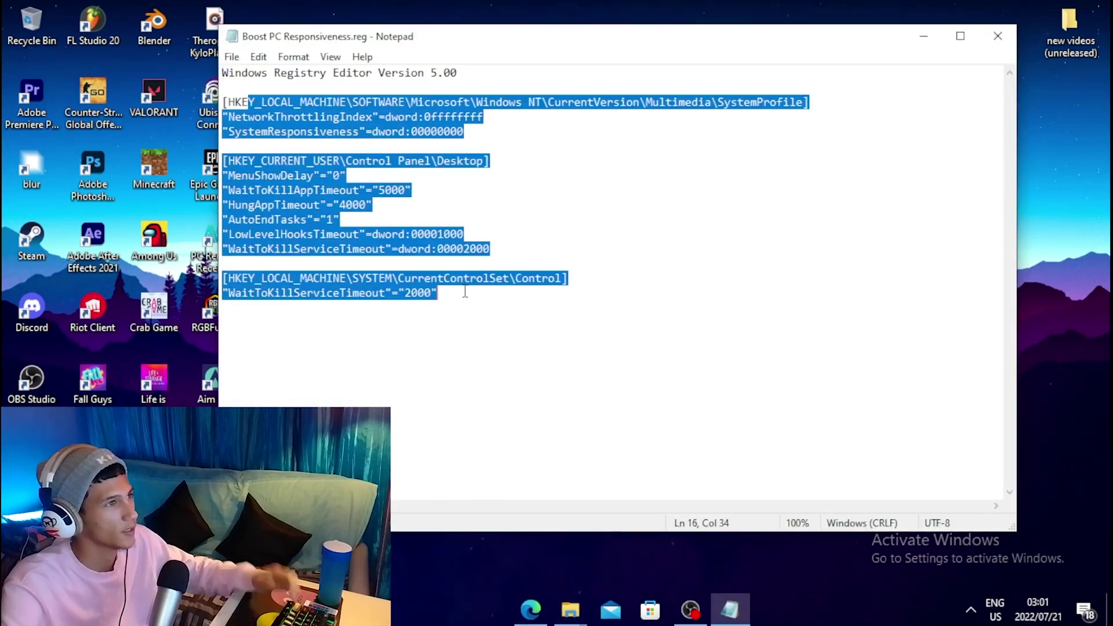
left_click(622, 270)
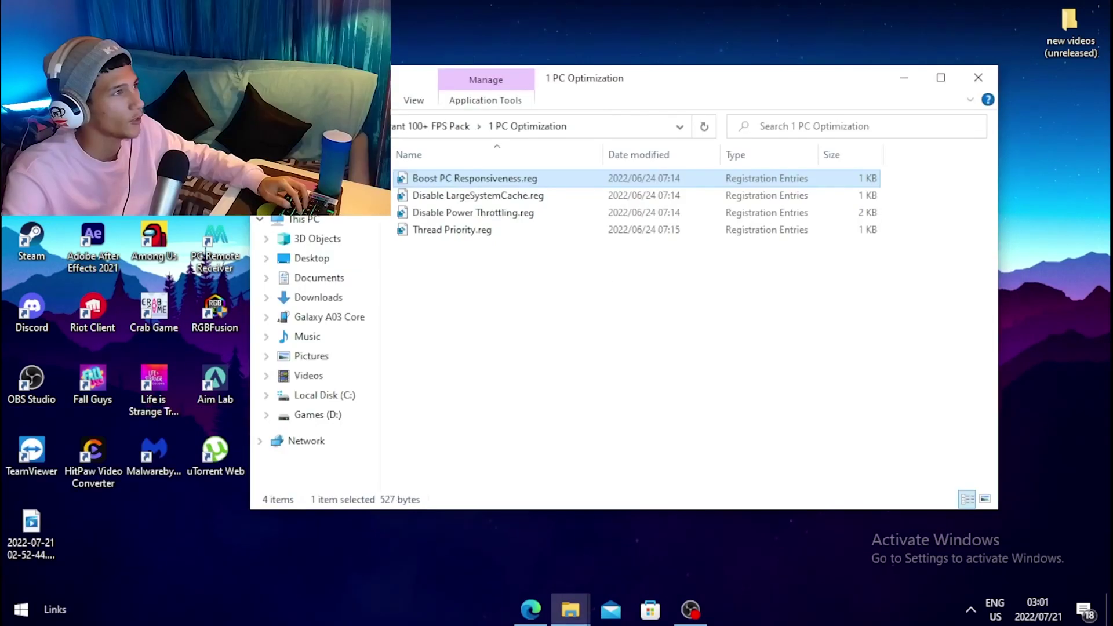
key("alt+Up")
double_click(467, 200)
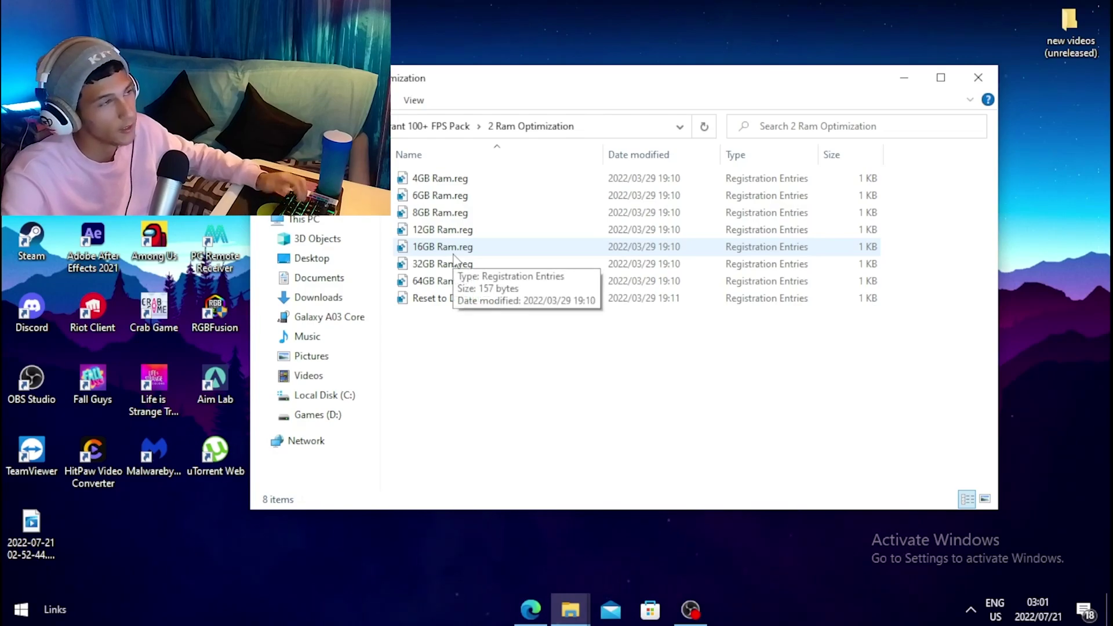
- Open 4 Valorant Priority and select its Normal, High and AboveNormal priority .reg files
key("alt+Up")
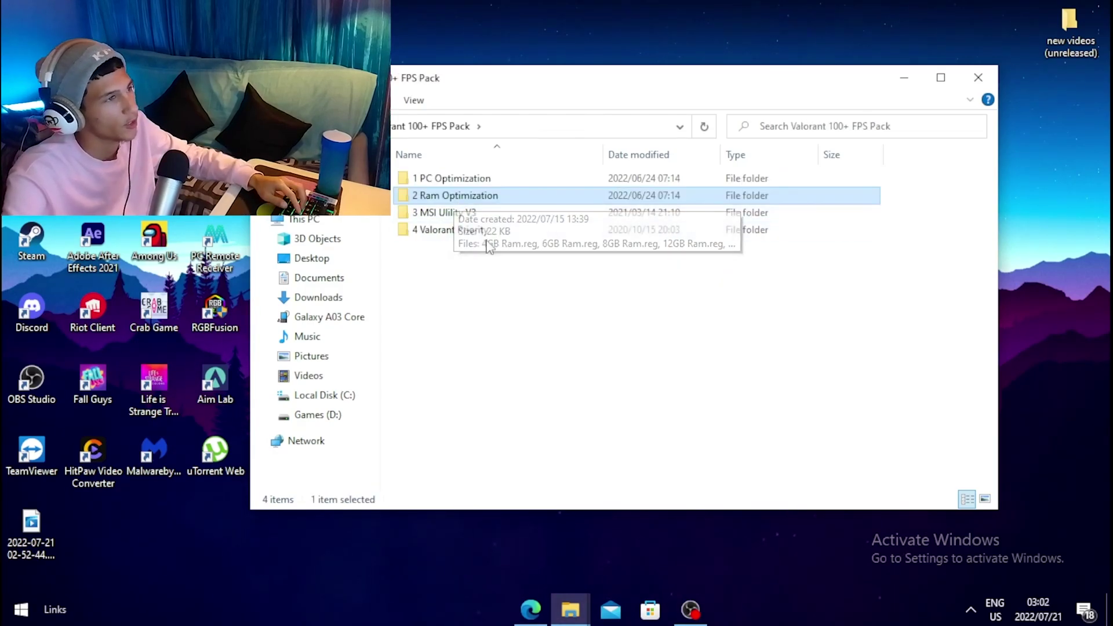
left_click(443, 232)
double_click(443, 230)
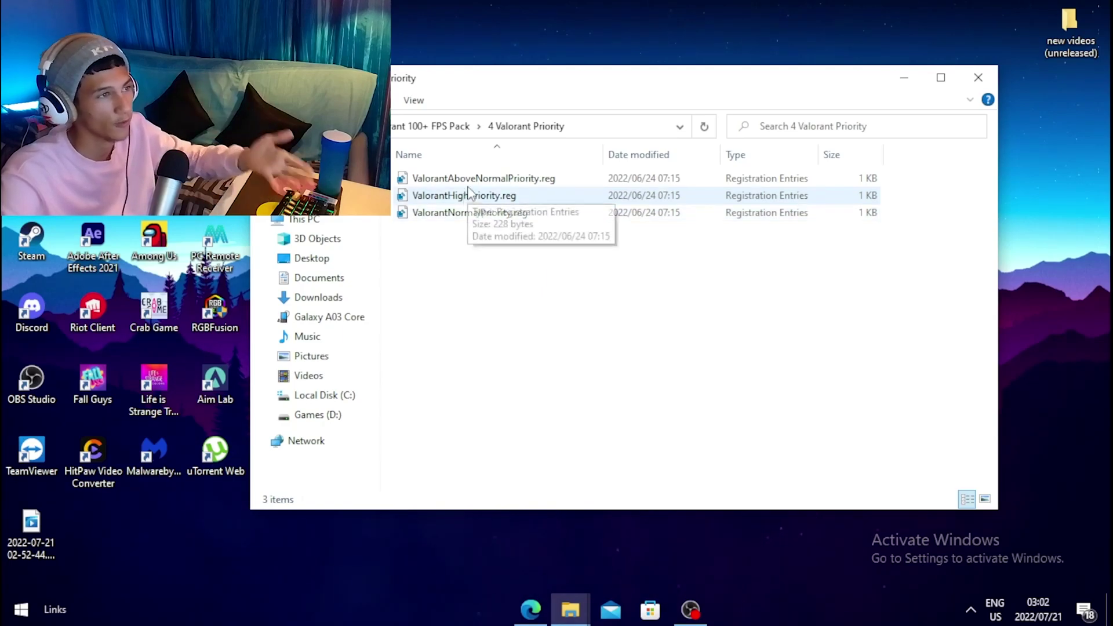
left_click(485, 214)
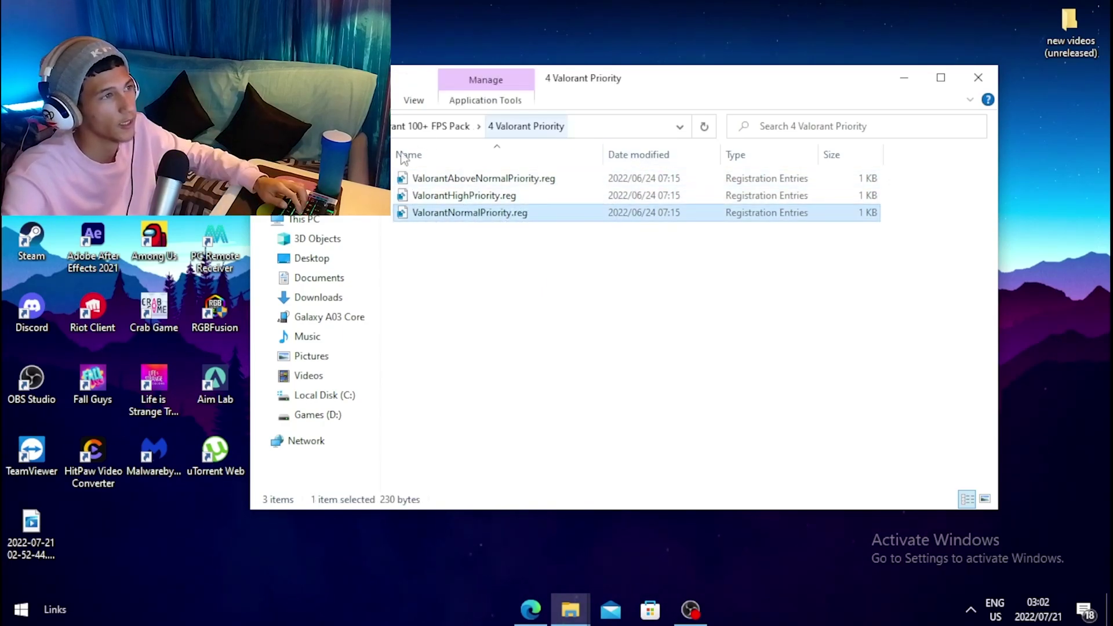
left_click(487, 196)
left_click(499, 178)
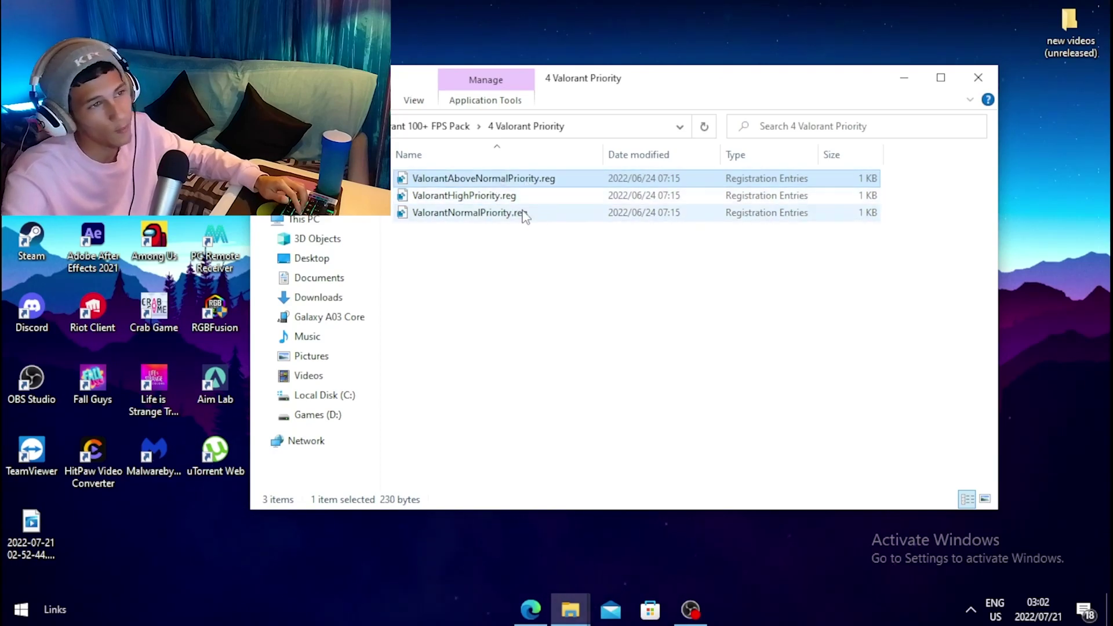
left_click(491, 197)
left_click(486, 180)
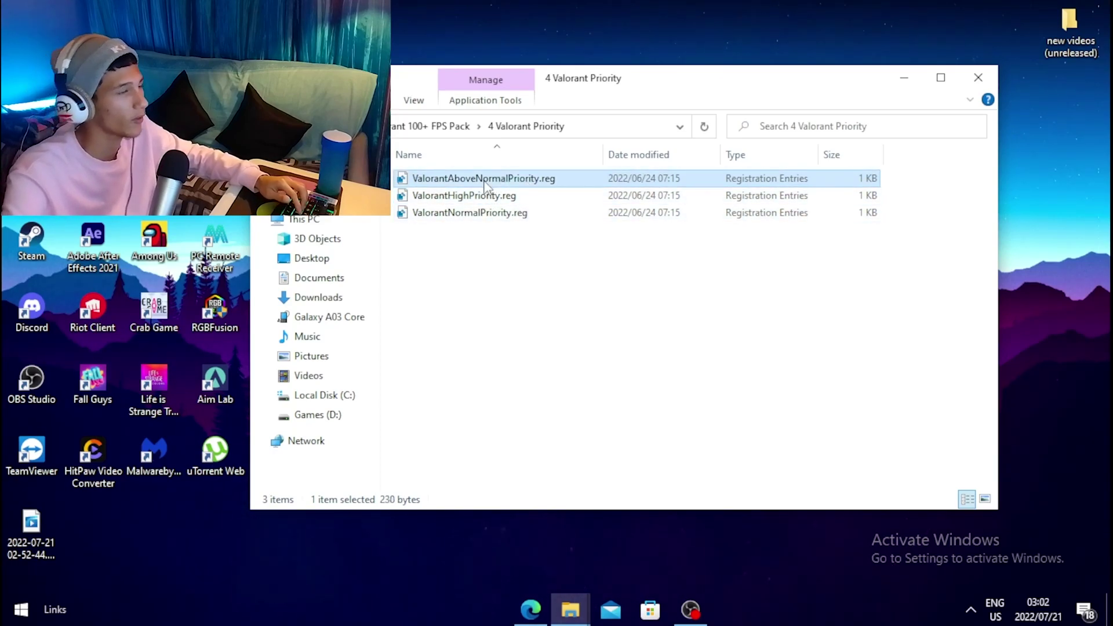
left_click(491, 196)
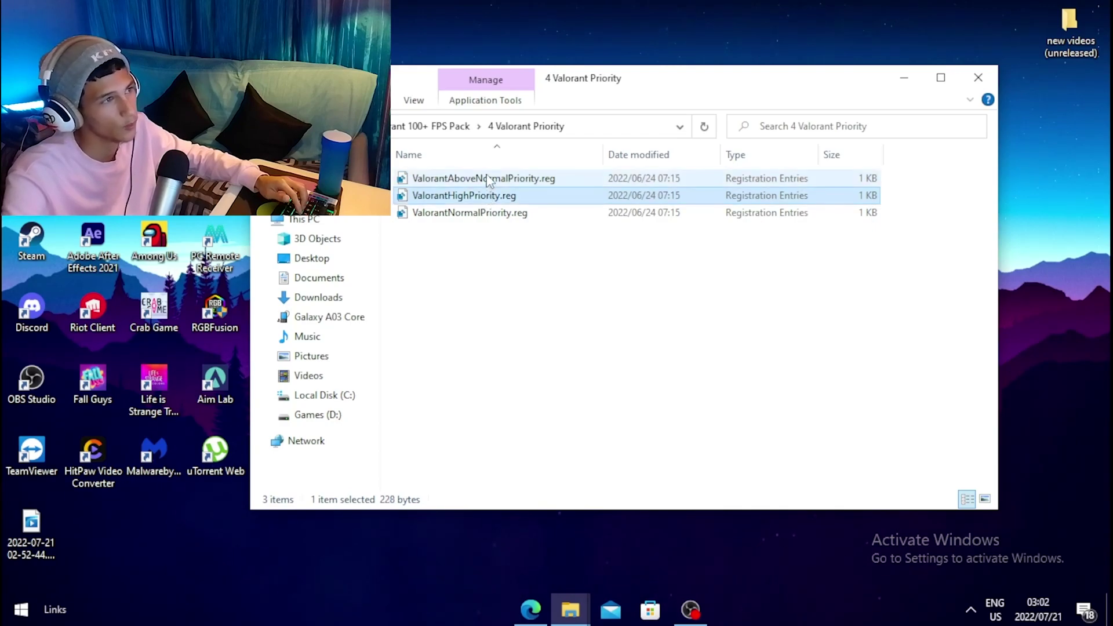